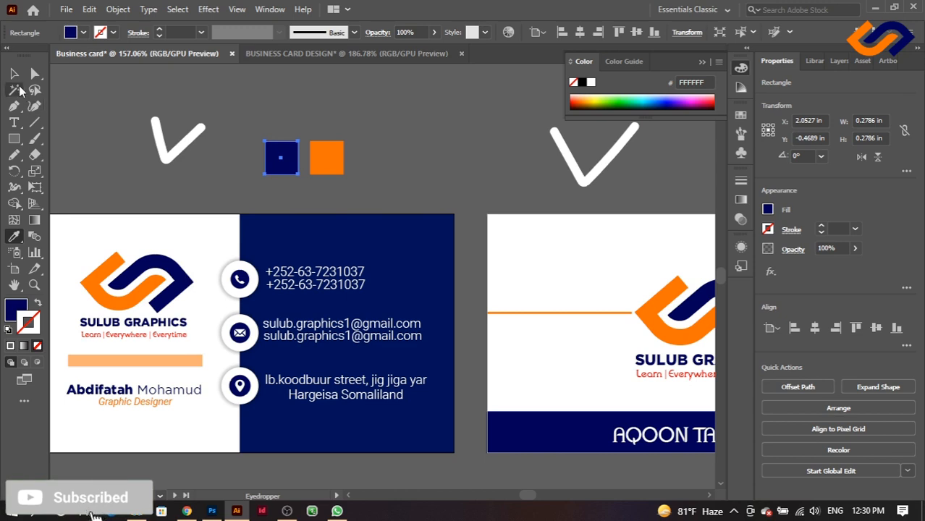
- Bring the navy and orange swatch squares from the Business card document into BUSINESS CARD DESIGN, placing them above the first artboard
click(13, 73)
drag(248, 130, 382, 183)
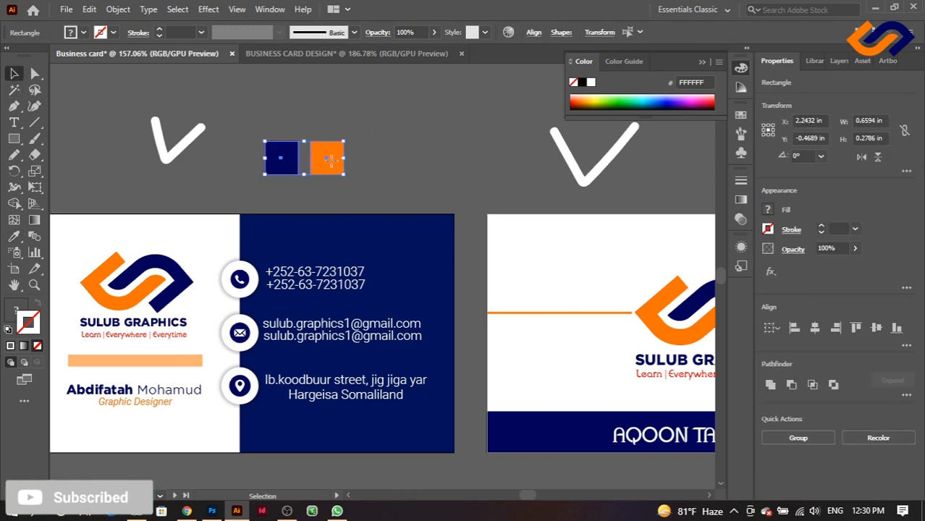
drag(329, 163, 277, 85)
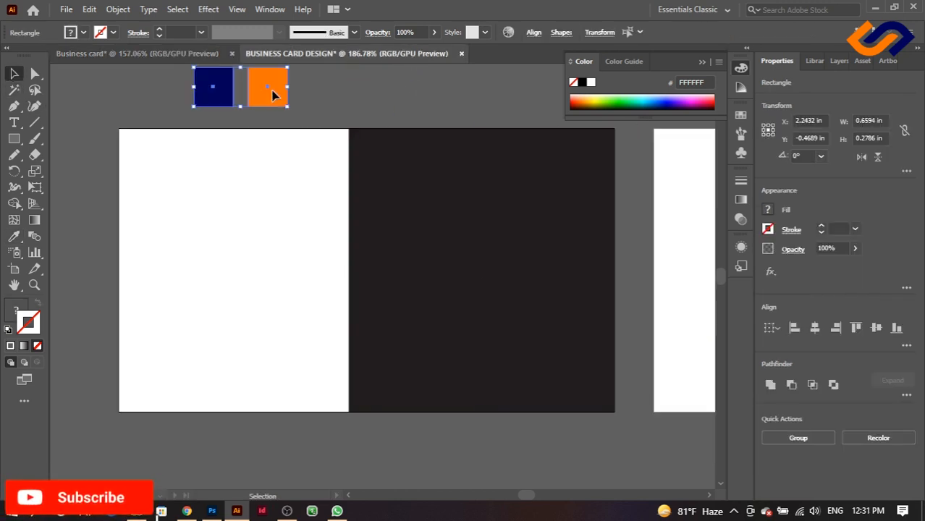
click(404, 103)
- Recolour the black rectangle on the first artboard with the navy sampled from the navy swatch square
click(400, 218)
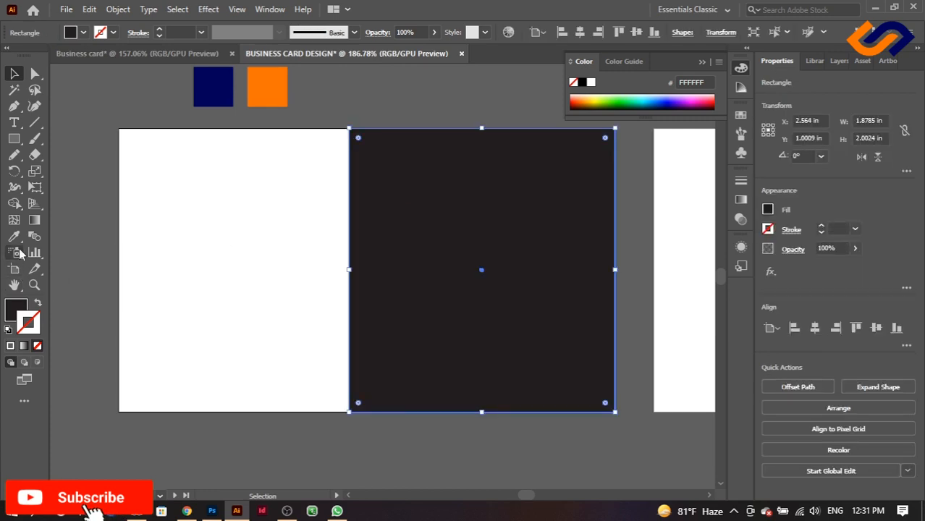
click(14, 236)
click(213, 86)
click(14, 74)
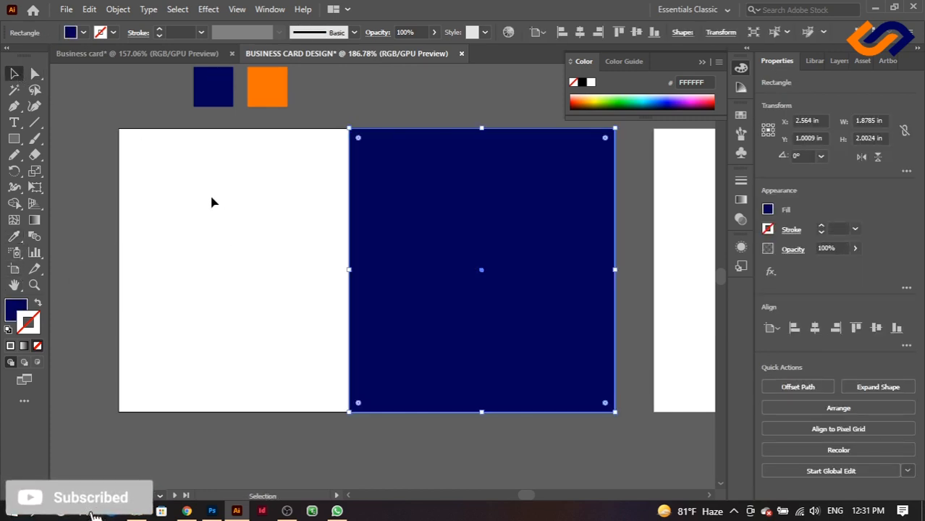
click(215, 202)
- Expand Layer 1 and rename the large navy rectangle's entry to BACK COLOUR
click(391, 219)
click(841, 61)
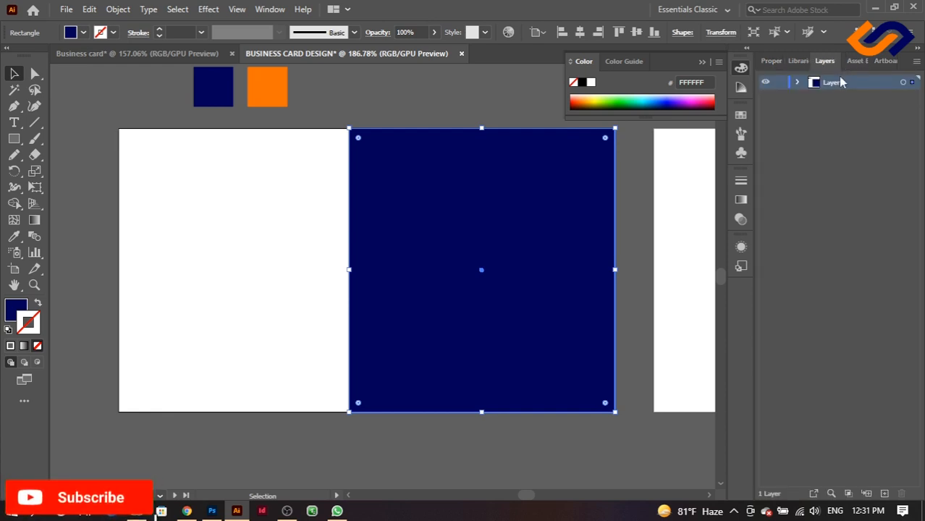
click(799, 83)
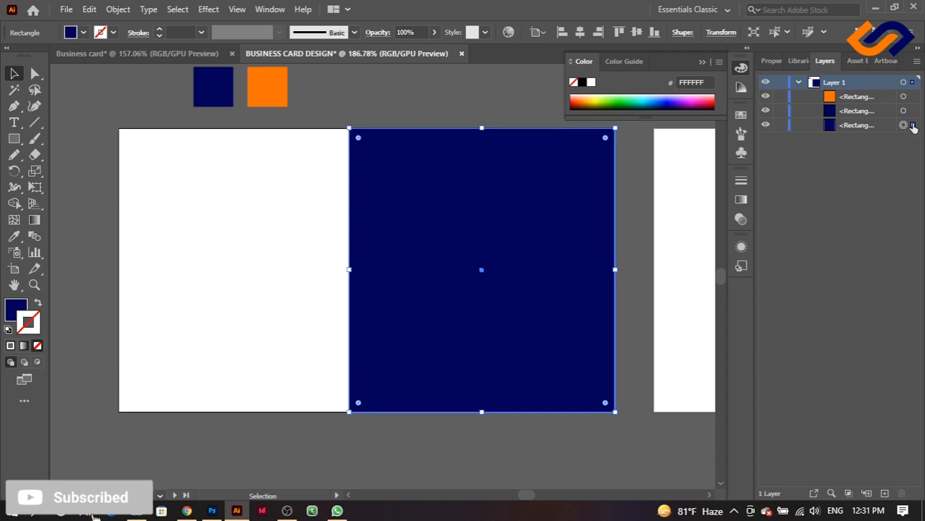
double_click(857, 124)
text(RE)
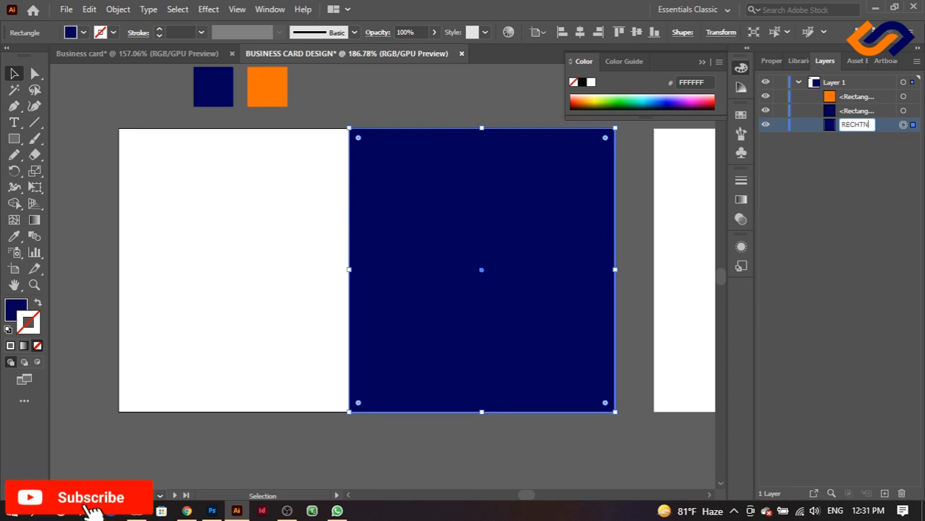
text(CHTN)
key(BackSpace)
key(BackSpace)
key(BackSpace)
key(BackSpace)
key(BackSpace)
key(BackSpace)
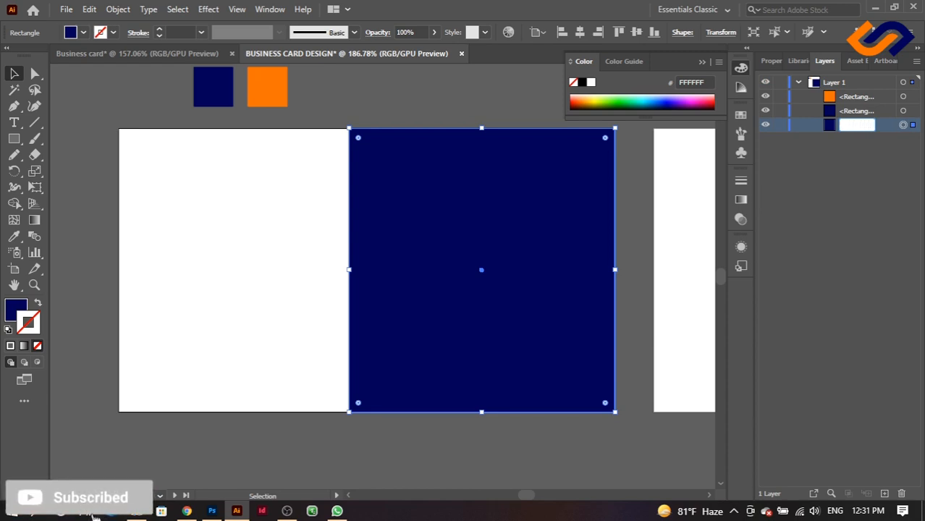
text(BACK BA)
key(BackSpace)
key(BackSpace)
text(COLOUR)
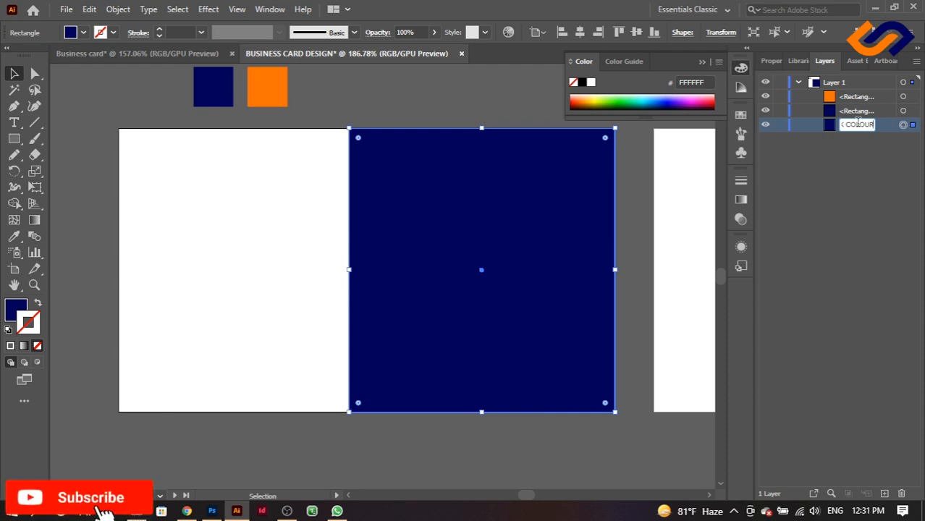
click(862, 193)
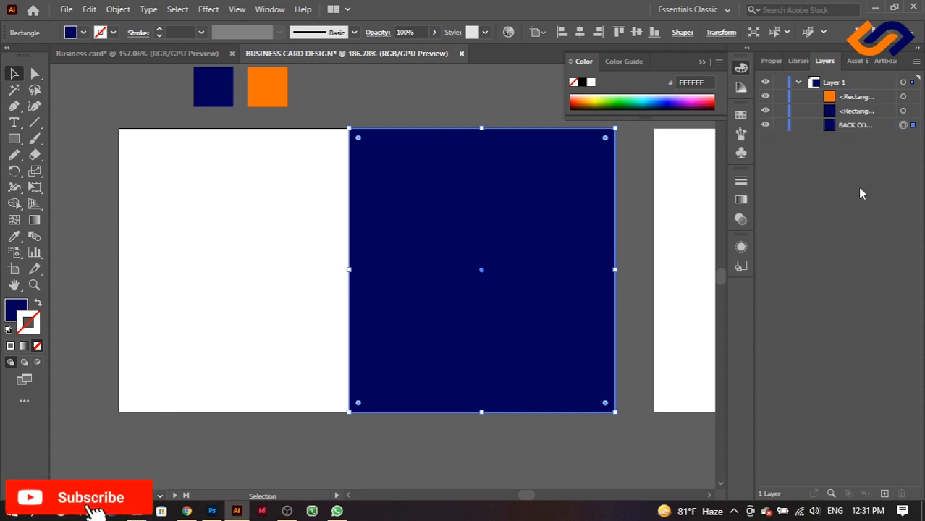
- Lock the BACK COLOUR rectangle from the layer list and unlock it again
click(854, 127)
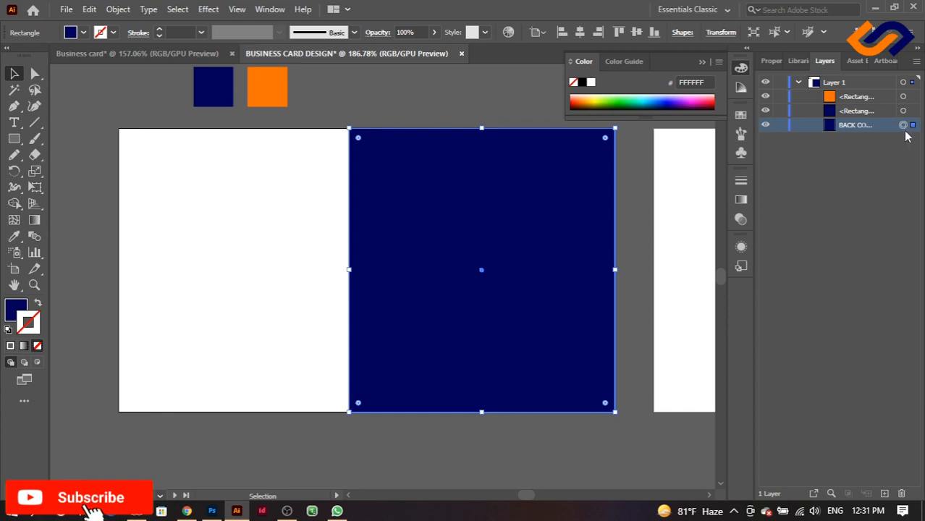
click(780, 126)
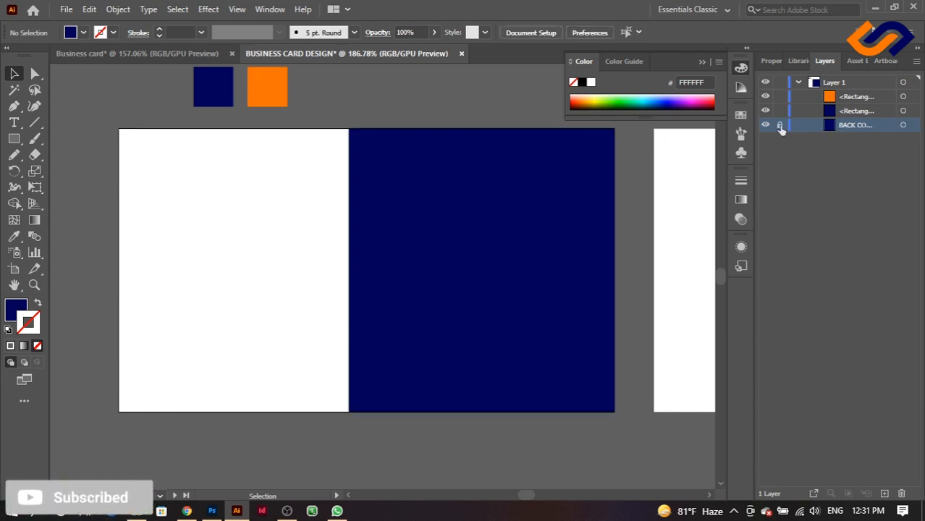
click(780, 127)
click(806, 176)
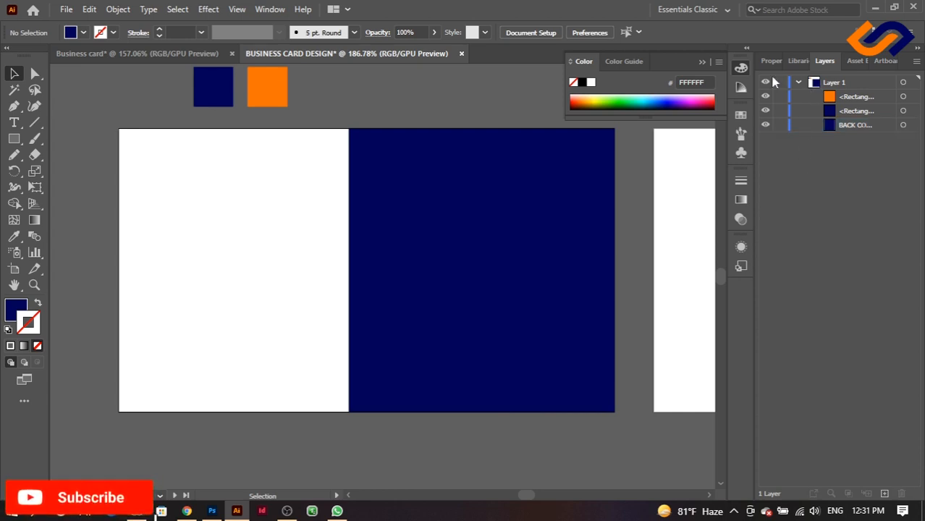
- Select the large navy rectangle, lock it with the Lock Selection command and release the lock
click(469, 298)
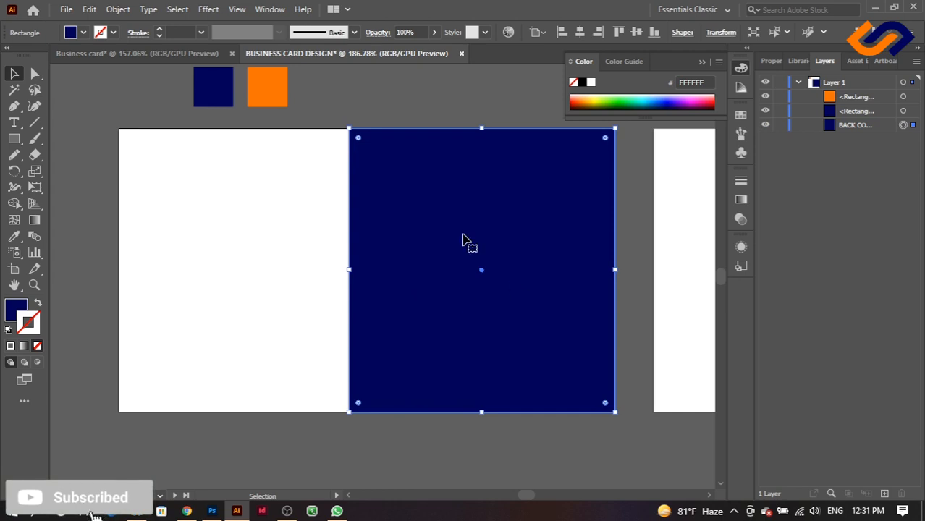
click(118, 9)
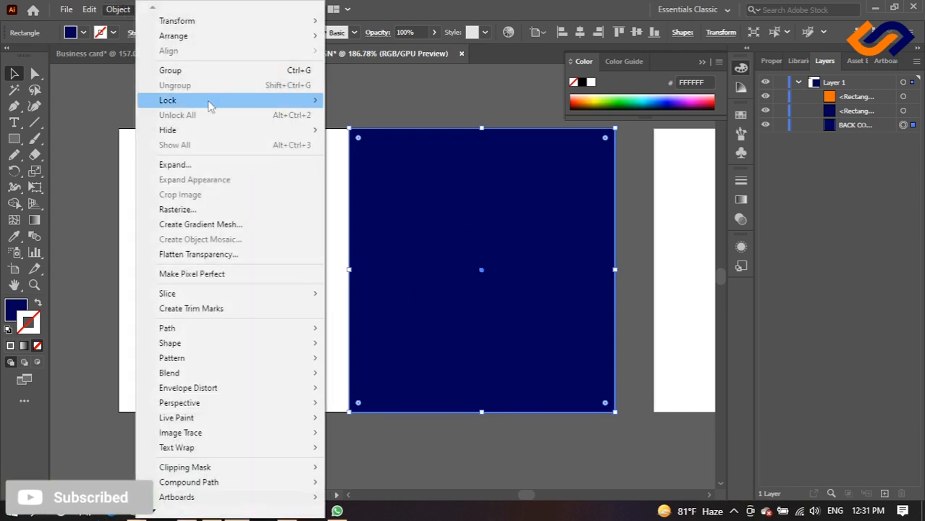
mouse_move(274, 102)
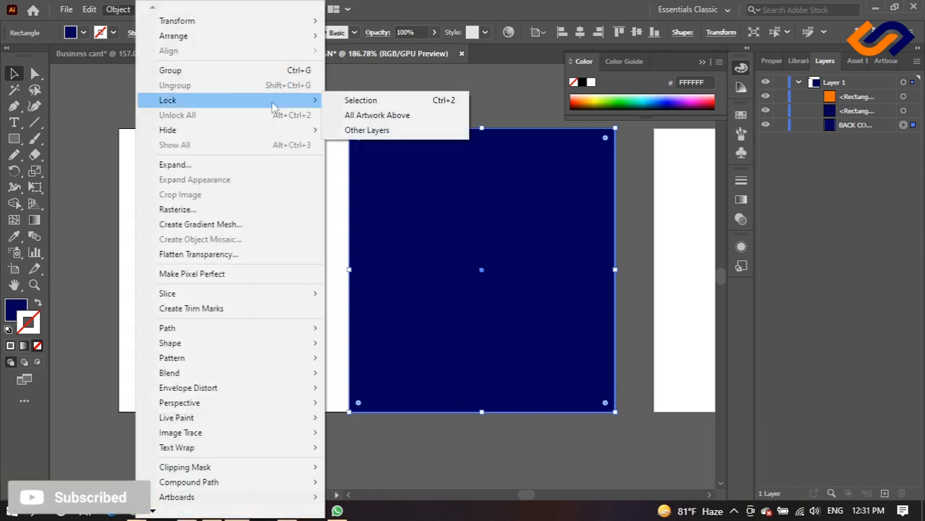
click(371, 102)
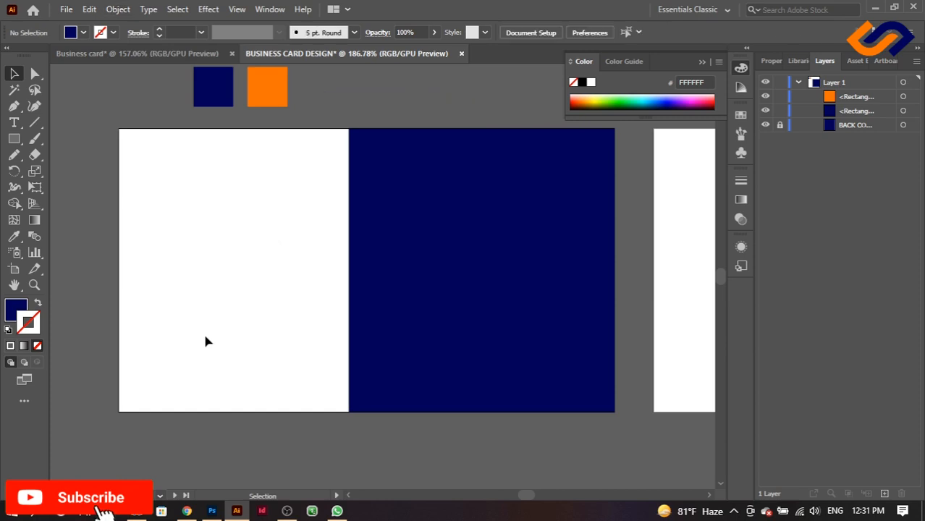
click(780, 126)
- Lock the large navy rectangle on the first artboard
click(460, 303)
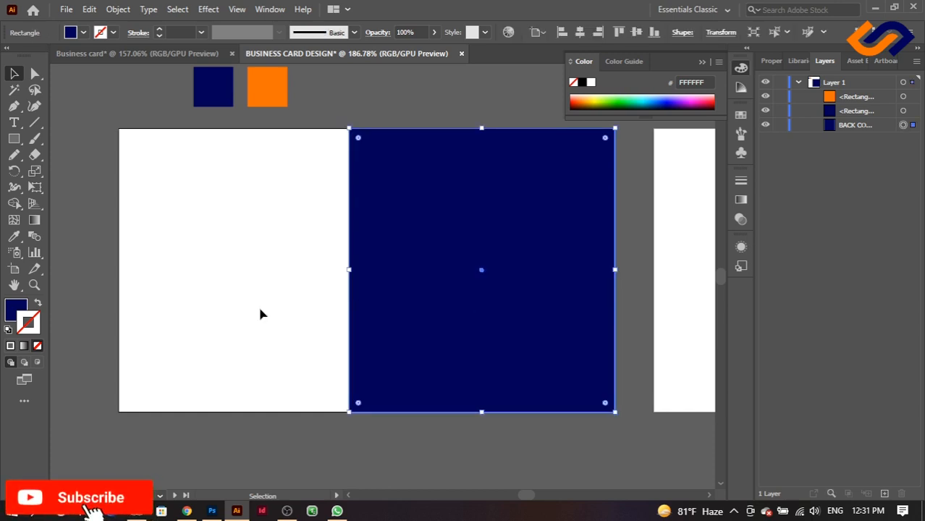
key(ctrl+2)
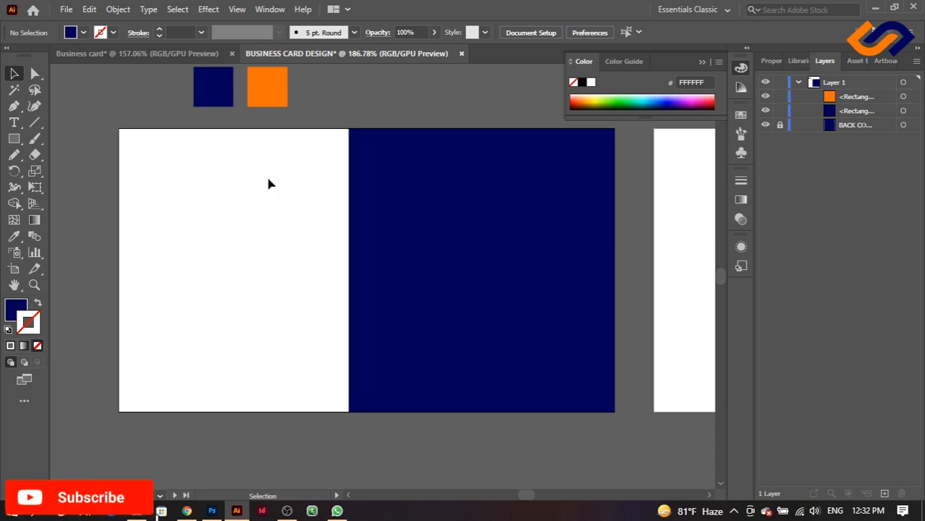
- Draw a small navy circle with the Ellipse tool in the upper part of the card's white half
drag(15, 139, 77, 170)
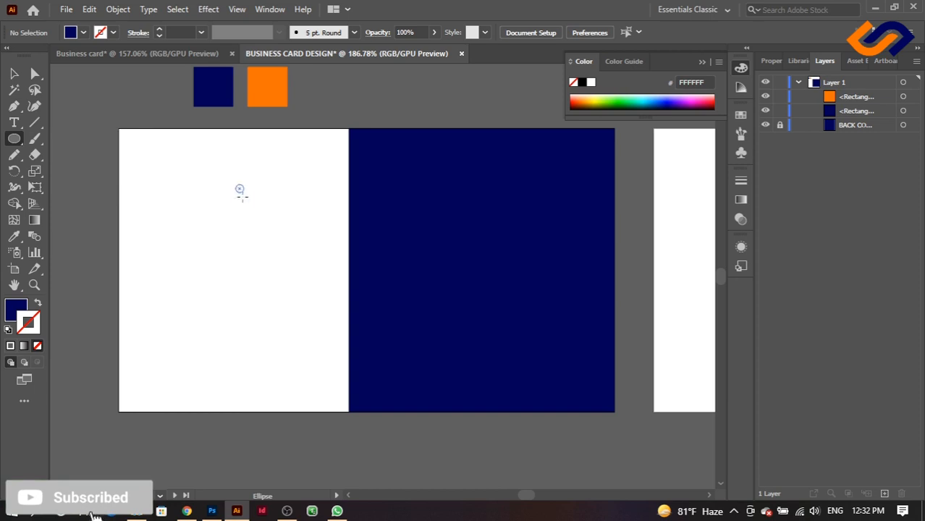
drag(241, 193, 267, 229)
key(v)
click(264, 235)
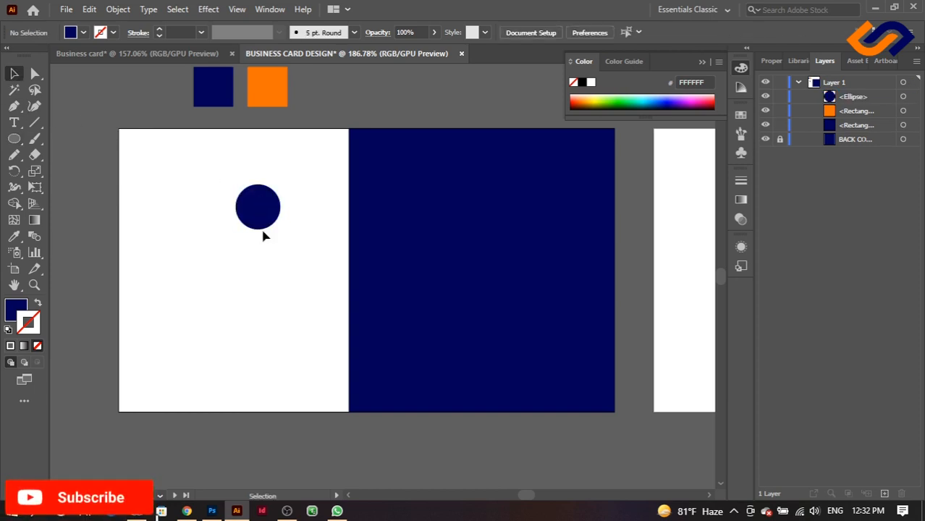
- Duplicate the navy circle in place, directly in front of the original
click(257, 213)
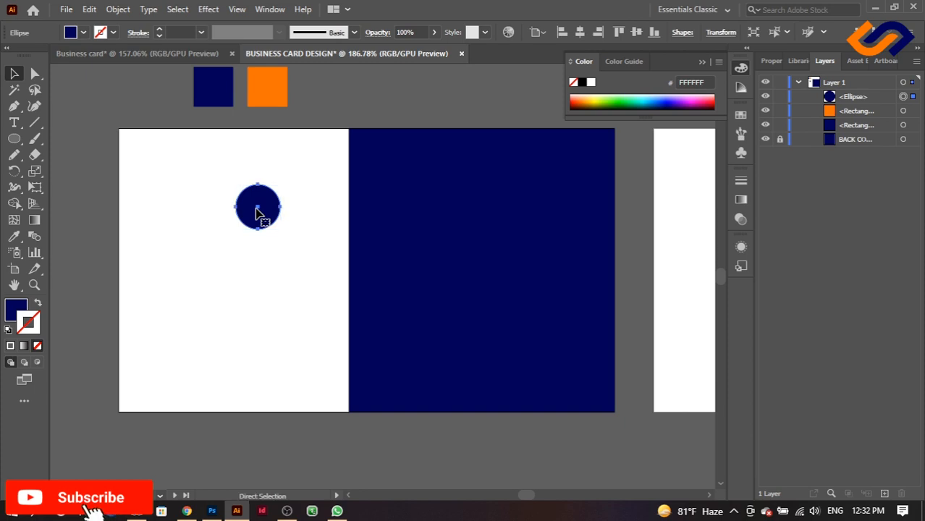
key(a)
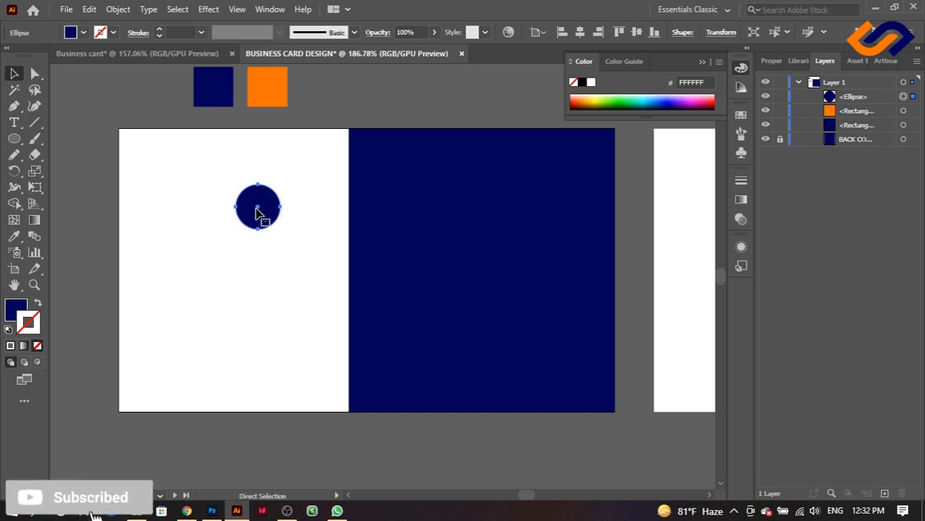
key(ctrl+c)
key(ctrl+f)
click(281, 288)
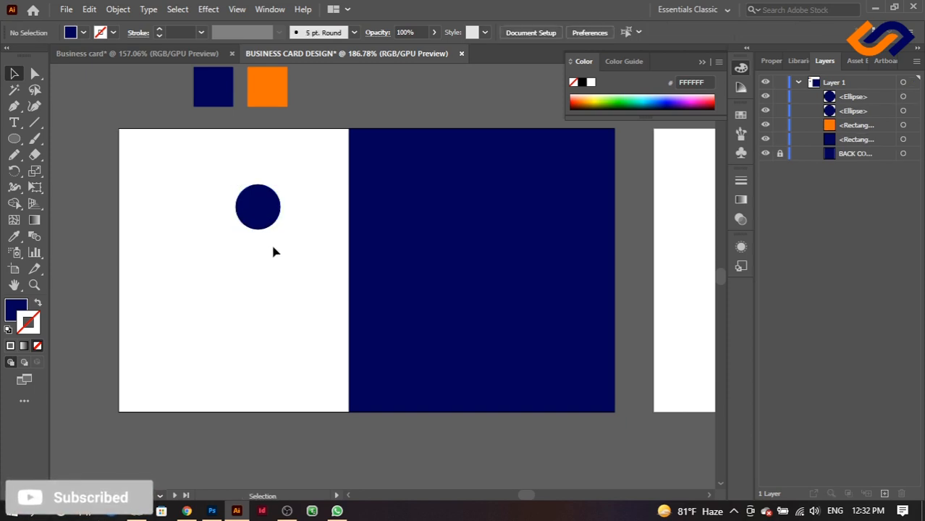
- Enlarge the front circle slightly and proportionally about its centre
click(258, 217)
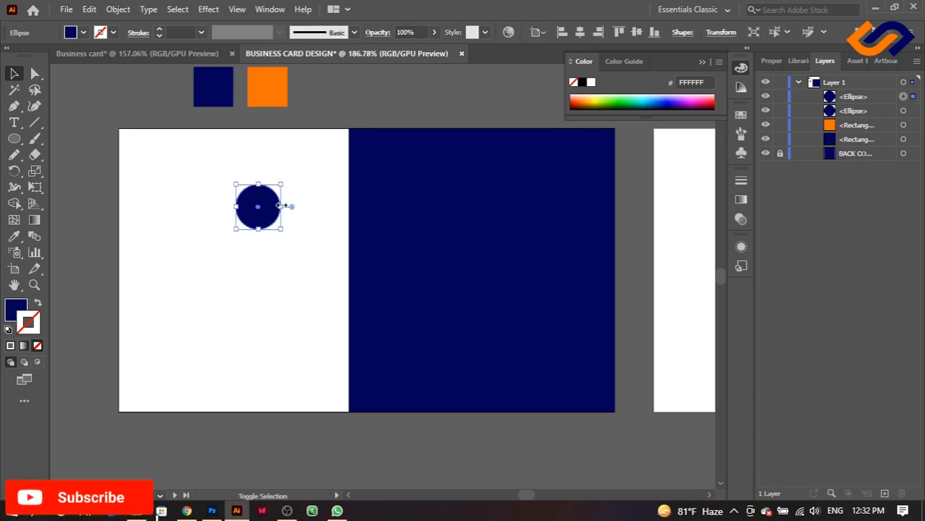
drag(281, 205, 285, 205)
click(308, 270)
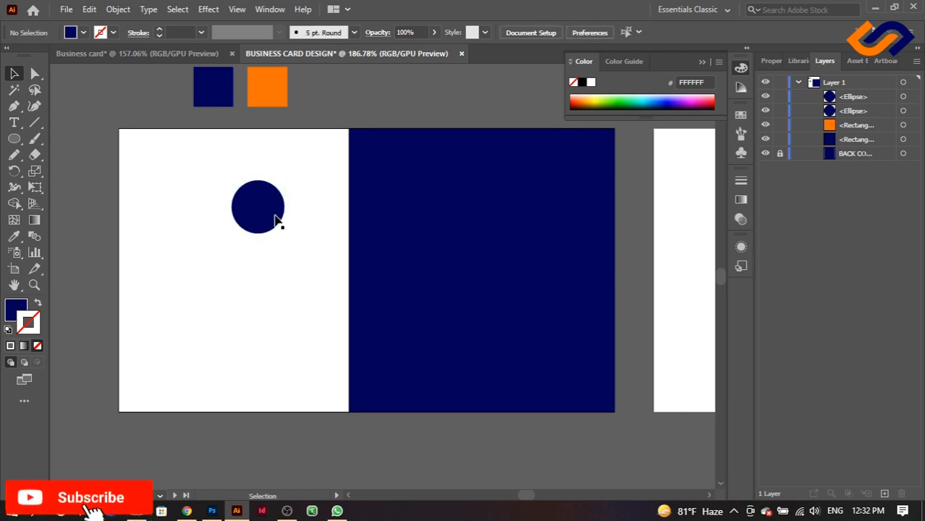
- Recolour the enlarged front circle with the orange sampled from the orange swatch square
click(262, 211)
click(21, 233)
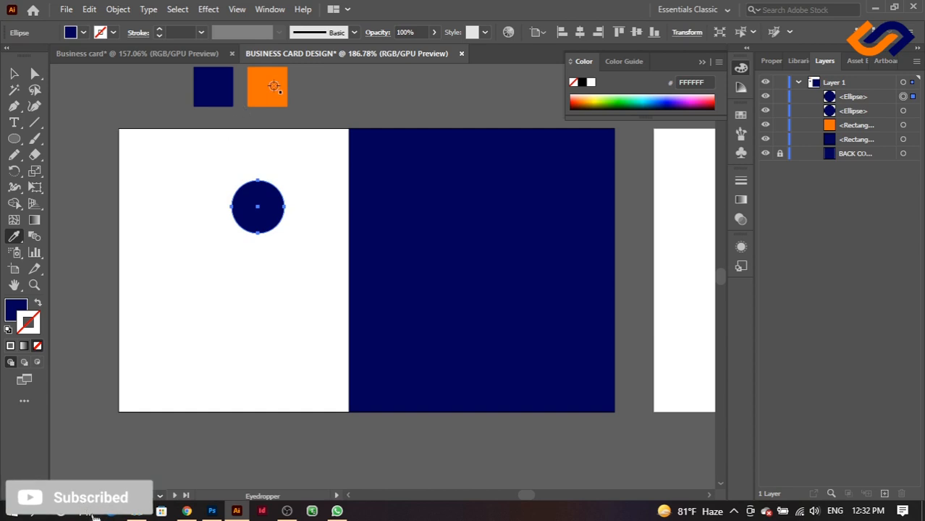
click(274, 87)
click(12, 75)
click(284, 286)
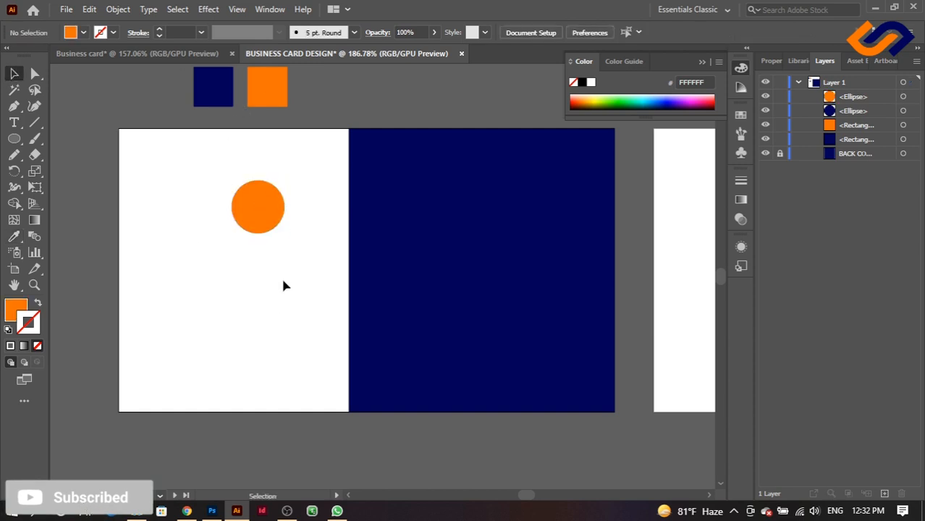
- Move the orange circle below the navy circle in the stacking order so it forms a ring around it
click(867, 99)
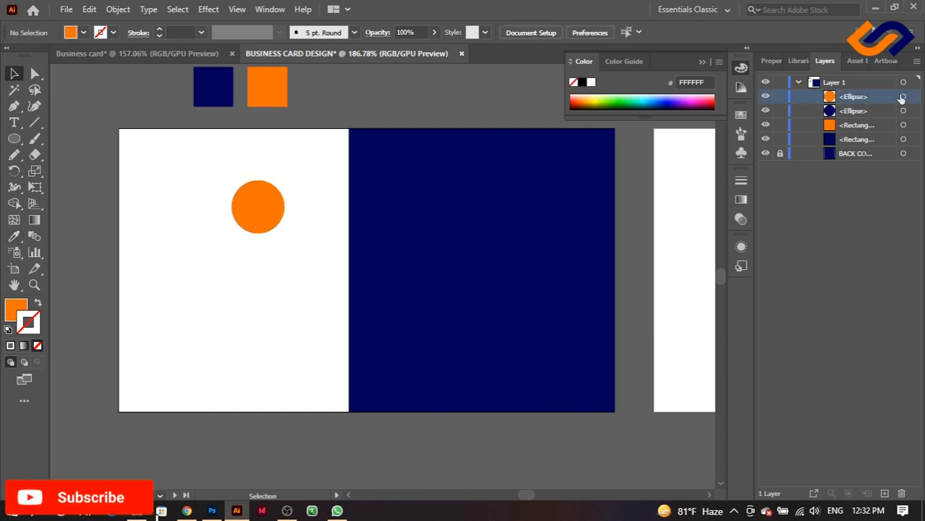
click(903, 96)
drag(891, 100, 887, 117)
click(270, 312)
click(274, 200)
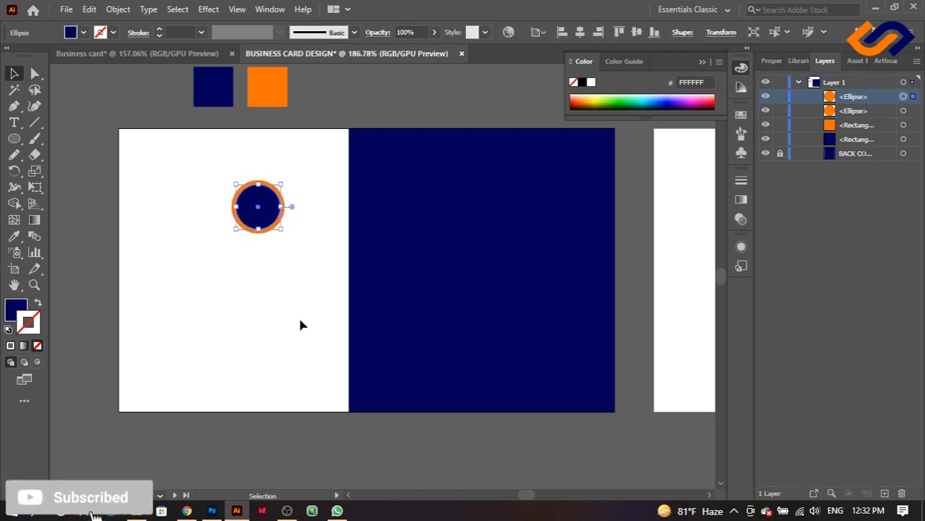
click(301, 328)
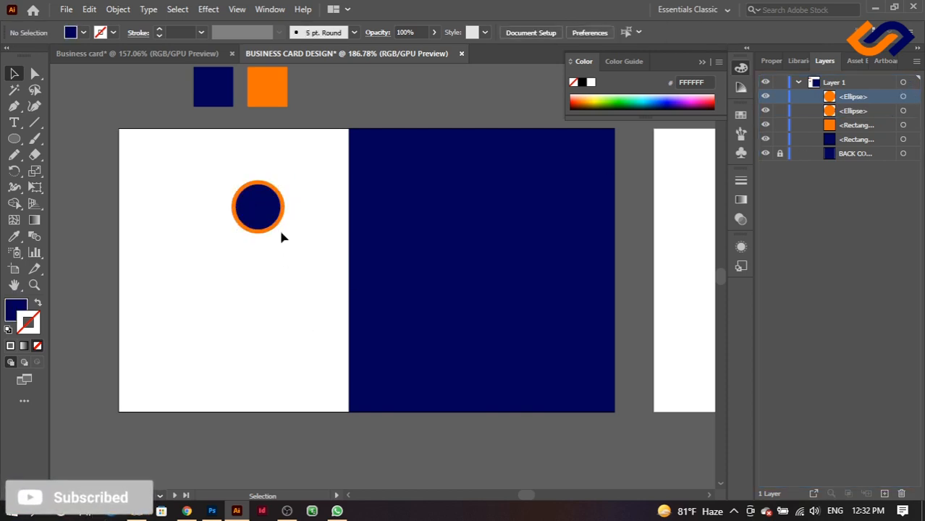
- Delete the larger orange circle behind the navy circle
click(283, 209)
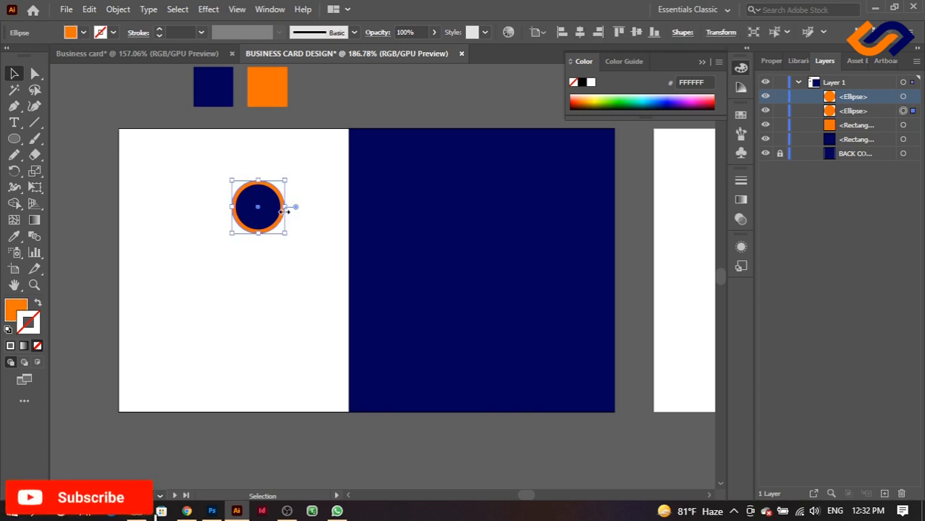
key(Delete)
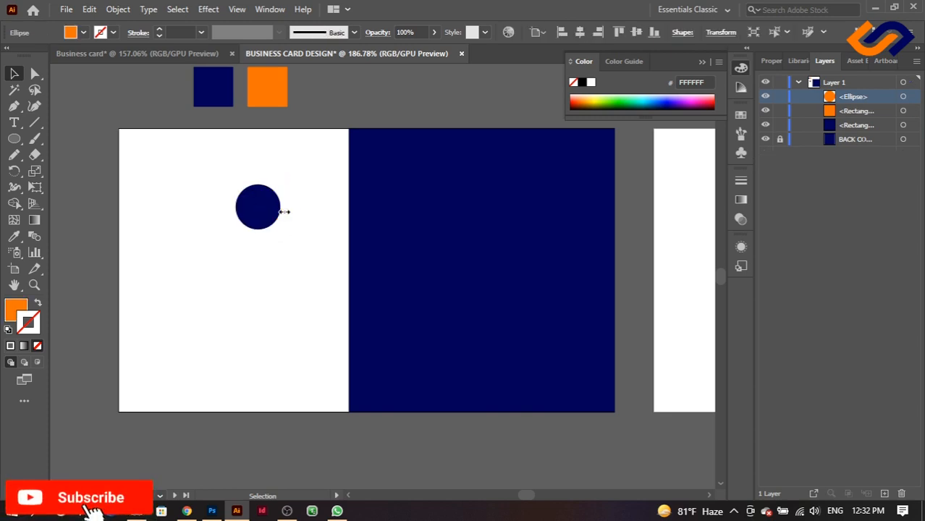
- Paste a copy of the navy circle in place and enlarge one of the two circles slightly and proportionally about its centre
click(264, 190)
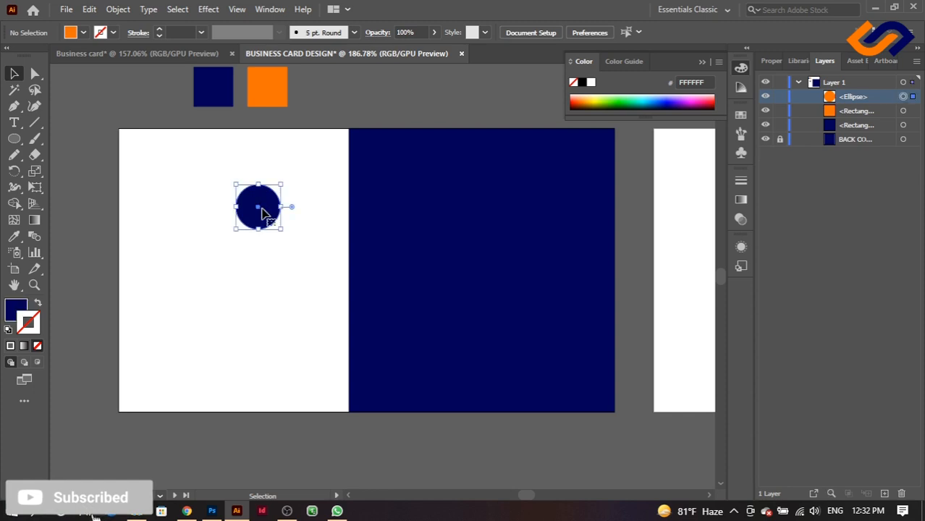
click(118, 9)
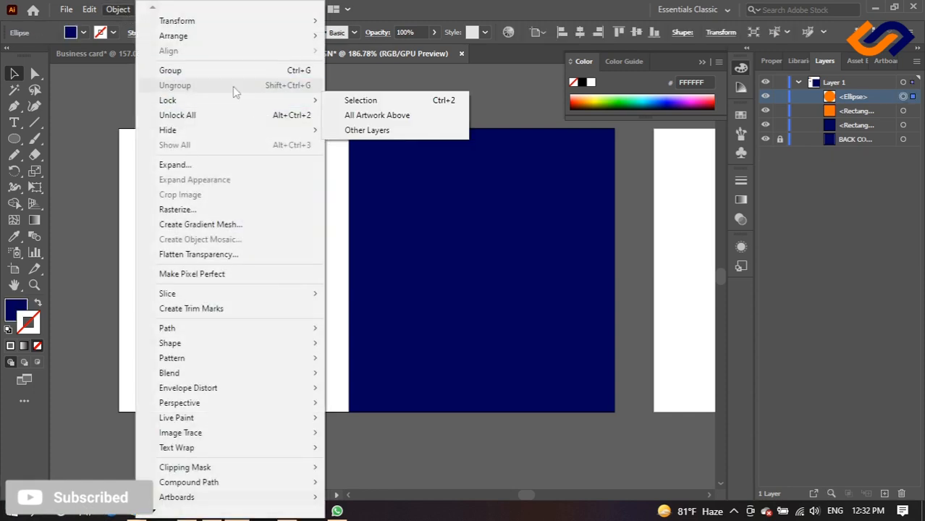
click(90, 8)
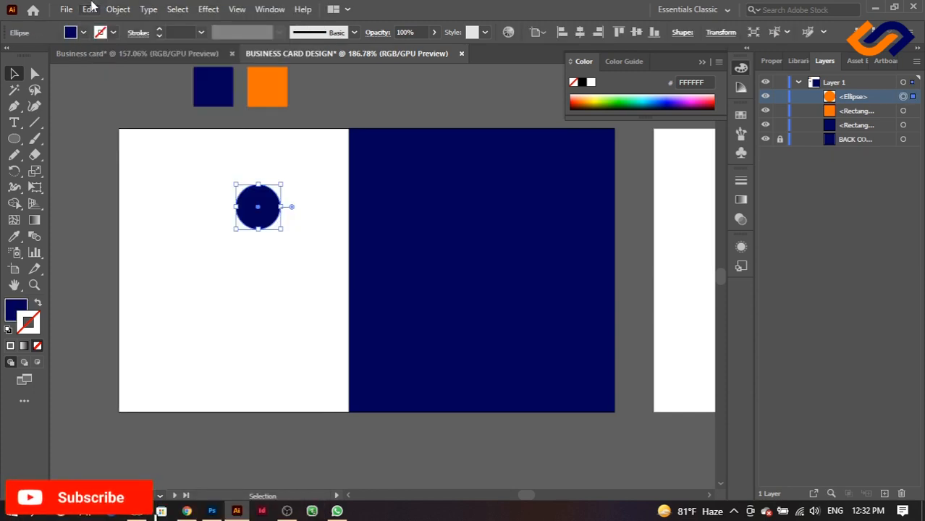
click(90, 9)
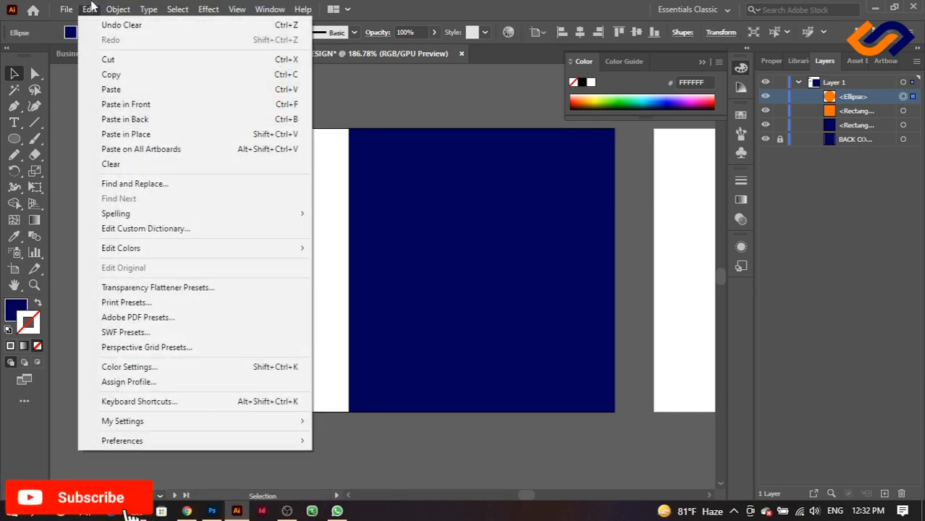
click(145, 84)
click(90, 9)
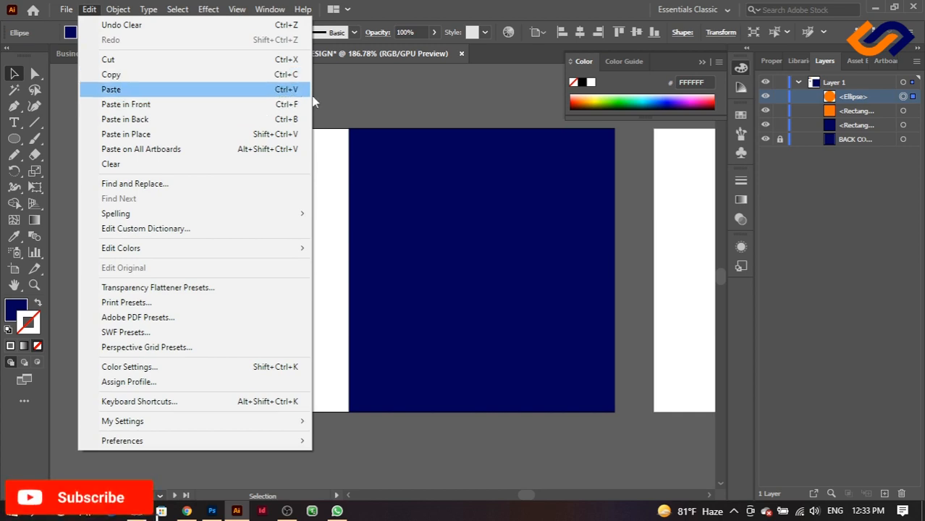
click(257, 107)
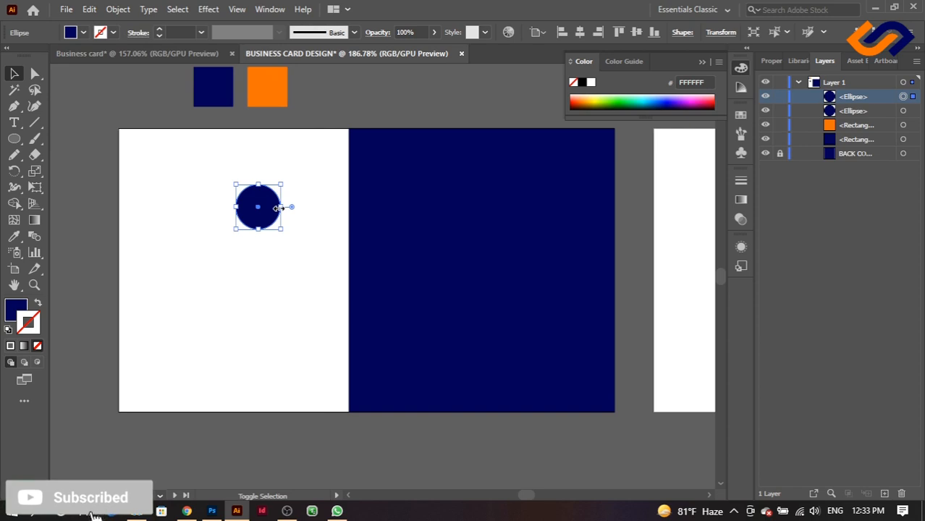
drag(278, 207, 287, 208)
click(293, 219)
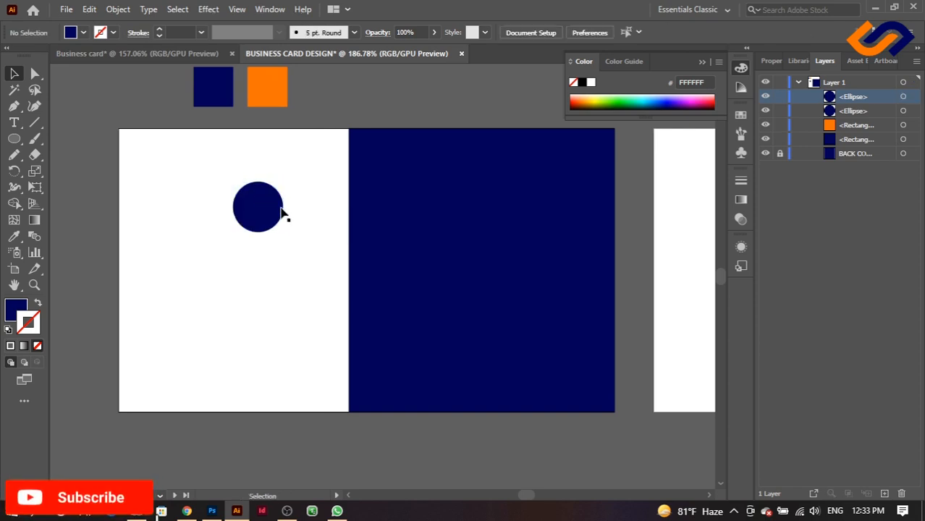
- Fill the larger circle behind the navy circle with black (000000)
click(902, 99)
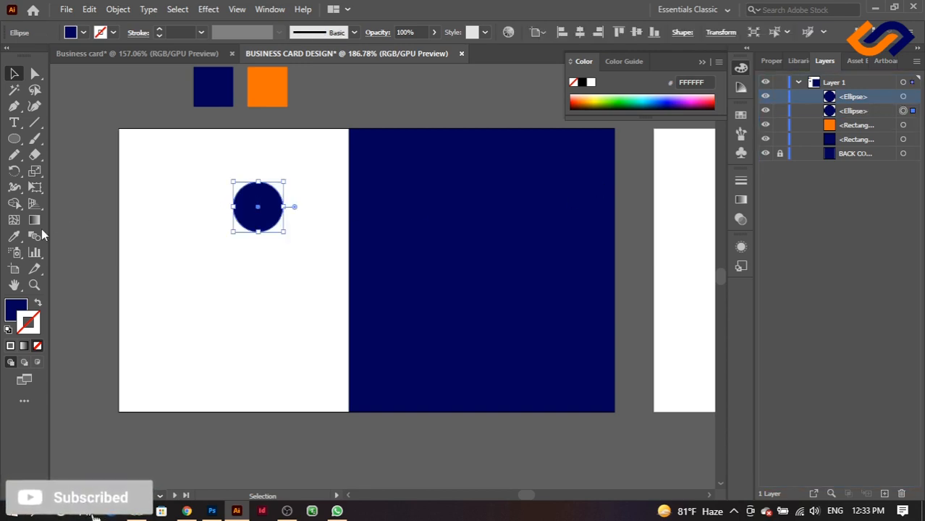
click(18, 309)
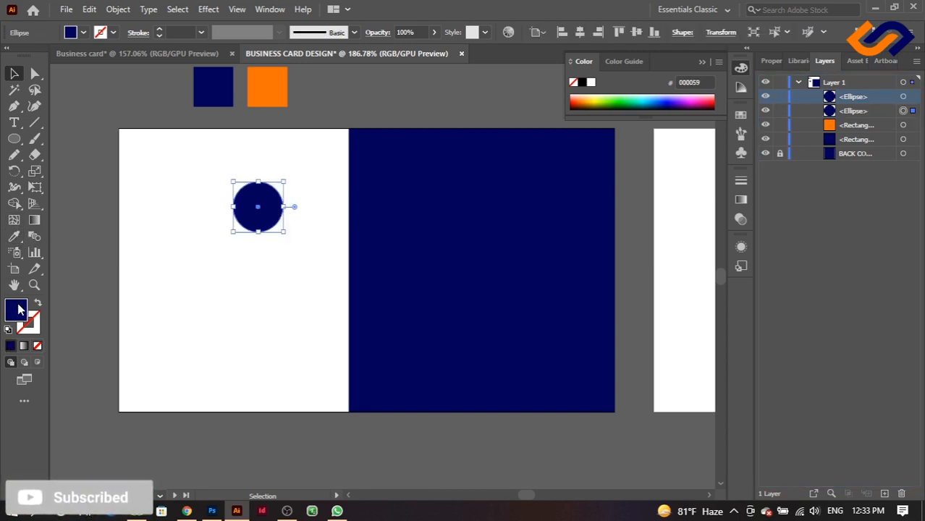
double_click(18, 309)
drag(315, 244, 234, 396)
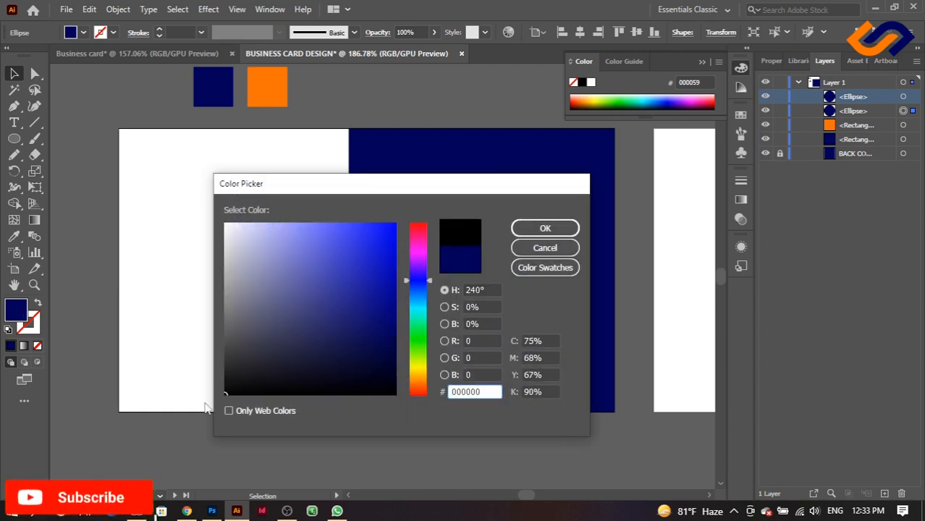
click(545, 229)
click(207, 248)
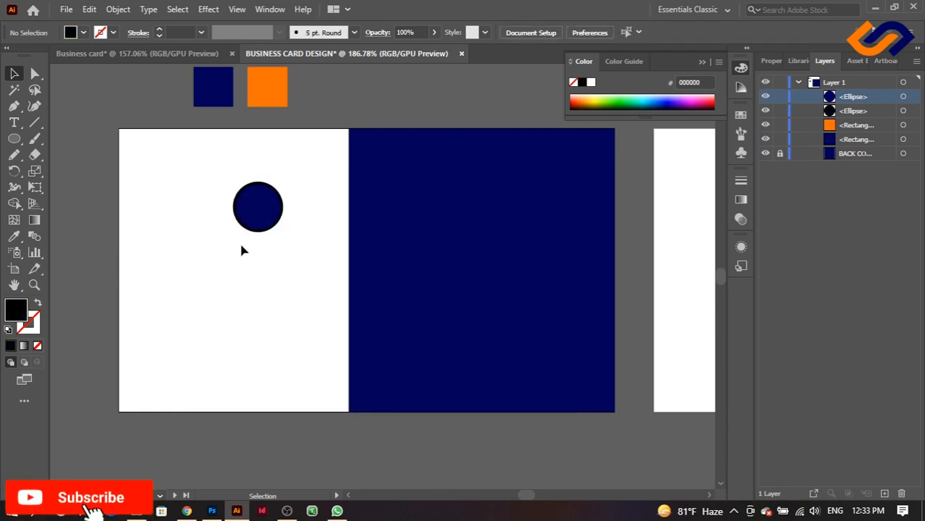
- Apply a Feather effect with a 0.125 in radius to the black circle behind the navy one
click(282, 218)
click(200, 11)
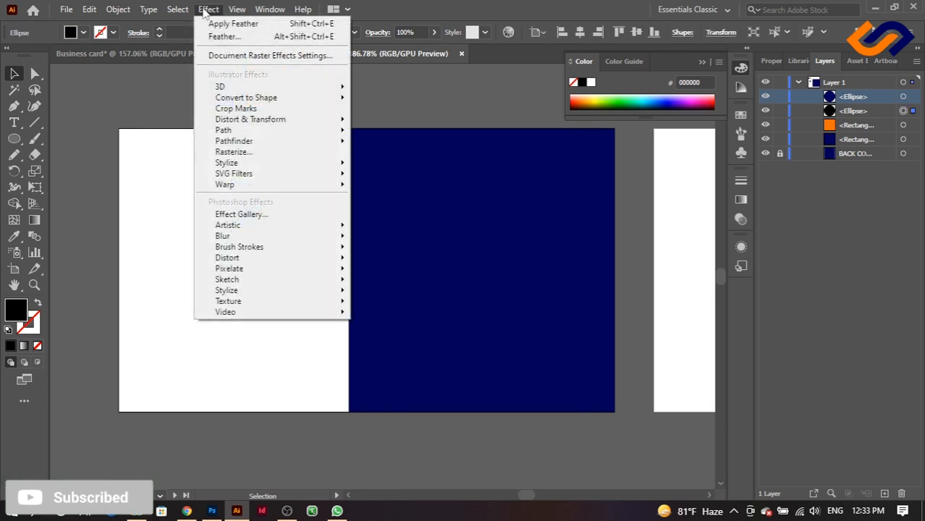
mouse_move(289, 167)
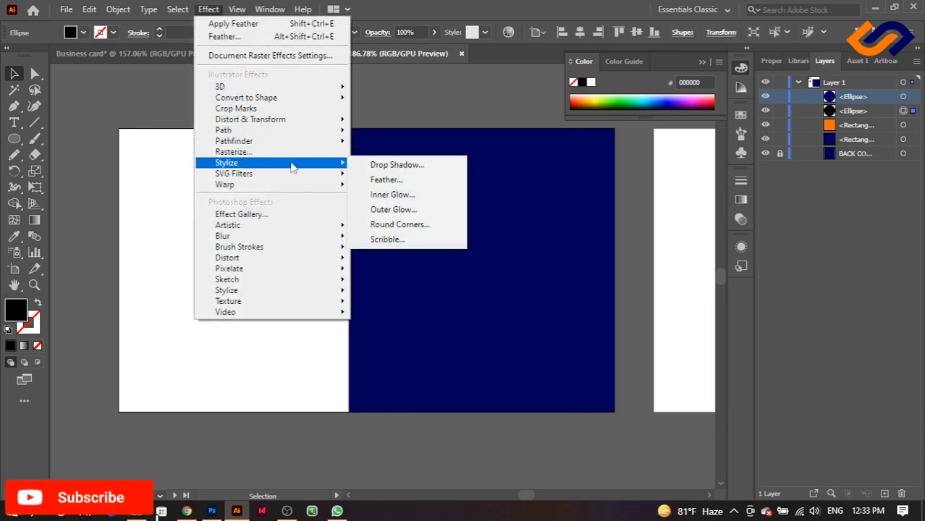
click(419, 180)
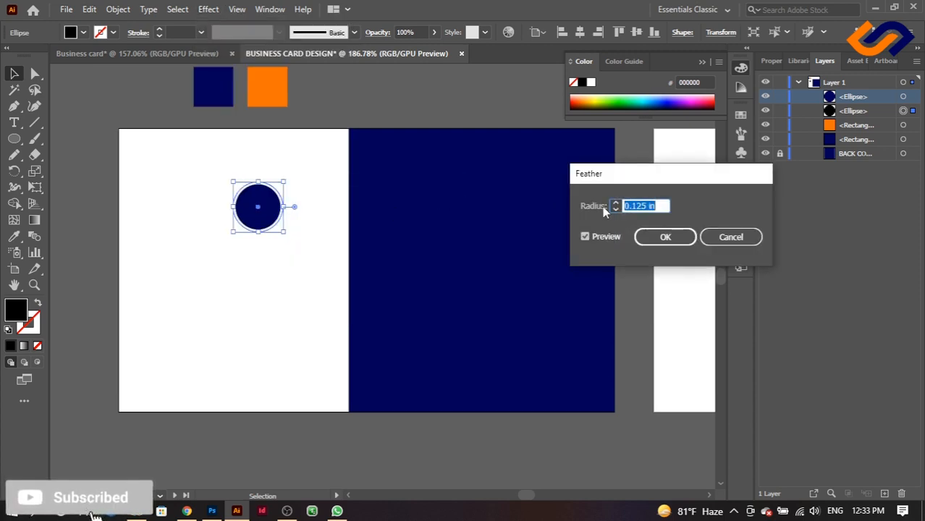
click(616, 210)
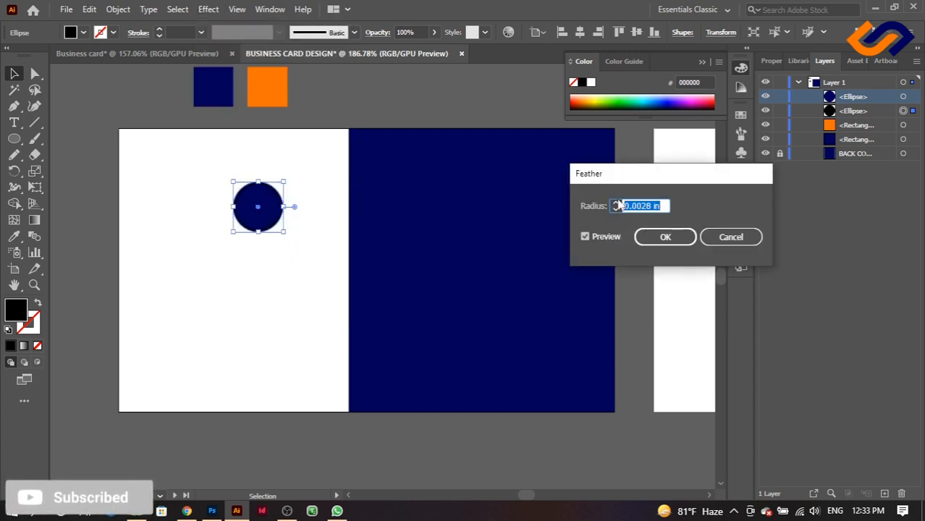
click(616, 202)
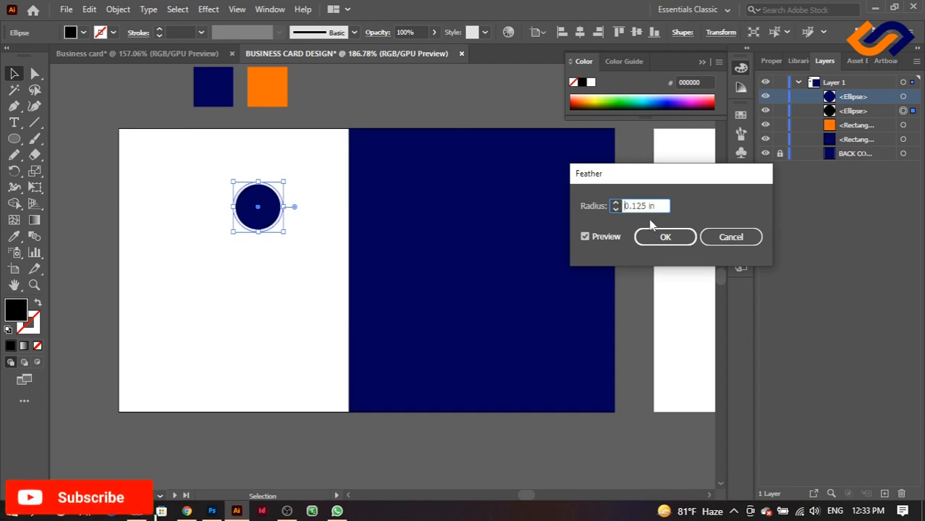
click(665, 237)
- Shrink the front navy circle slightly so more of the feathered shadow circle shows around it
click(148, 208)
drag(257, 221, 280, 210)
click(284, 308)
click(292, 258)
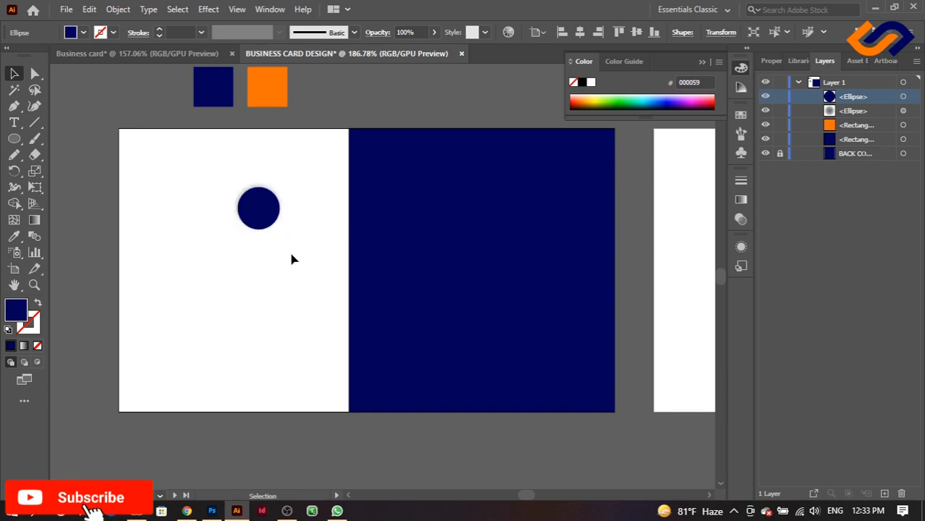
- Recolour the front navy circle with the white sampled from the card background
click(265, 213)
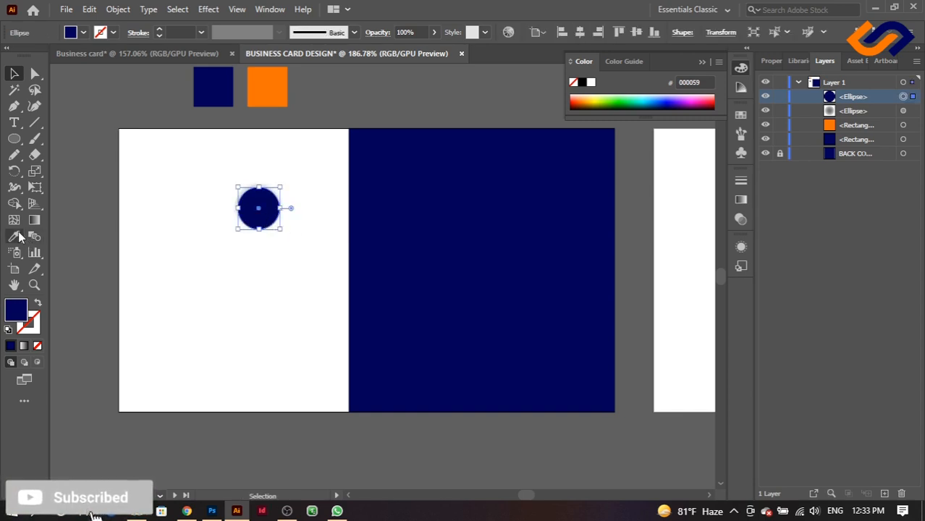
click(14, 236)
click(203, 147)
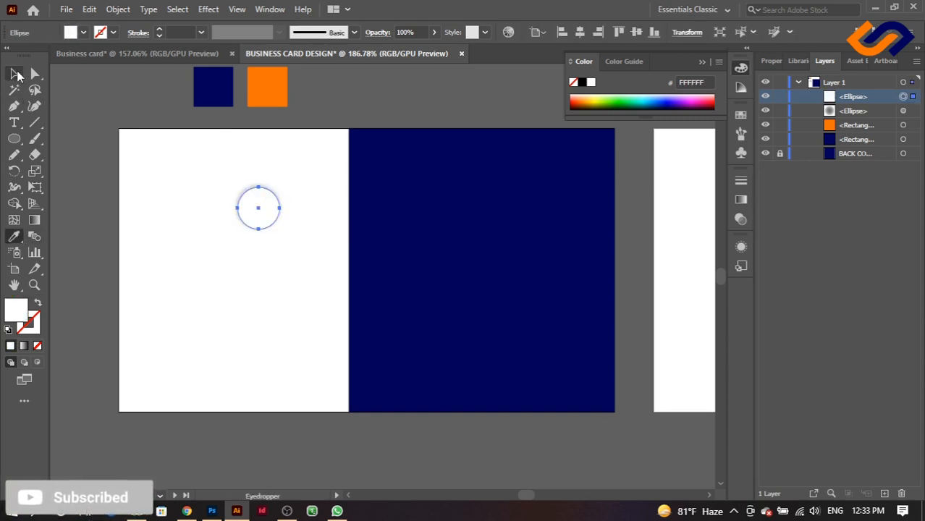
click(16, 74)
click(245, 270)
- Align the white circle and its feathered shadow circle to each other's centres, horizontally and vertically
drag(236, 160, 290, 296)
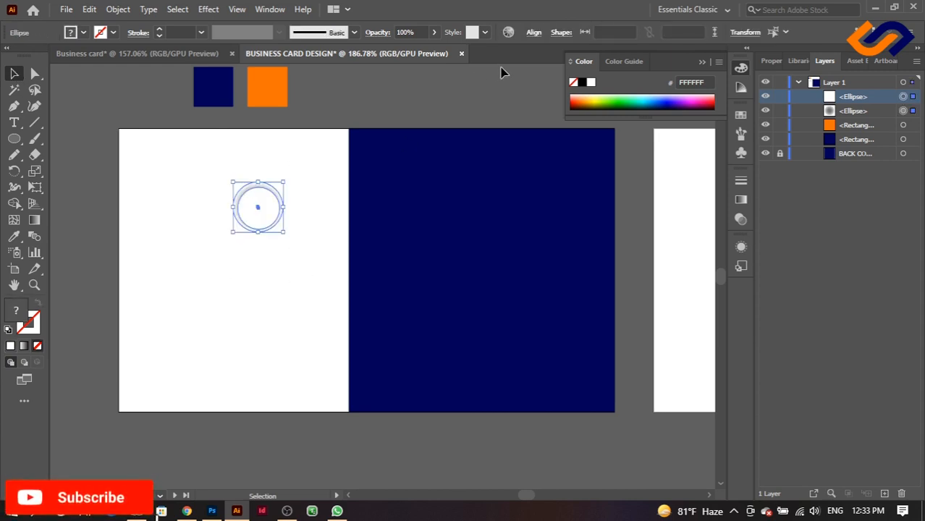
click(534, 33)
click(424, 69)
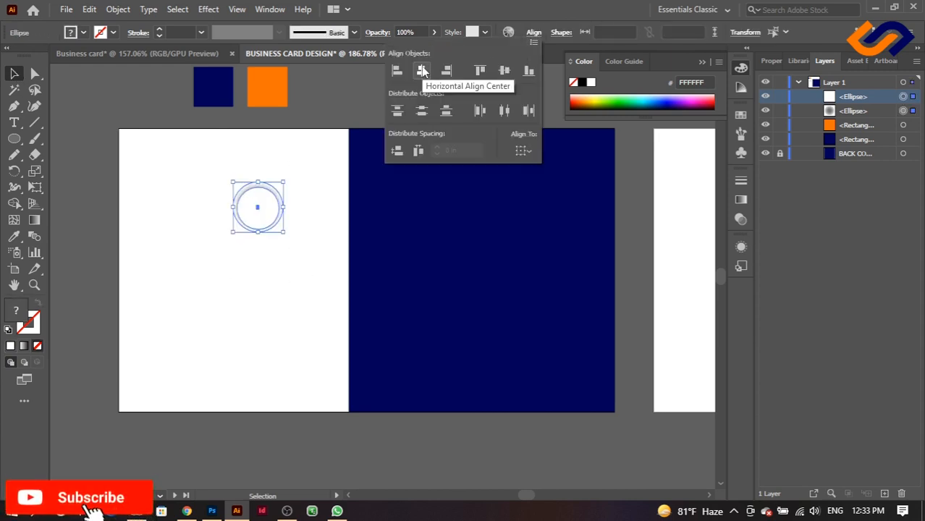
click(504, 71)
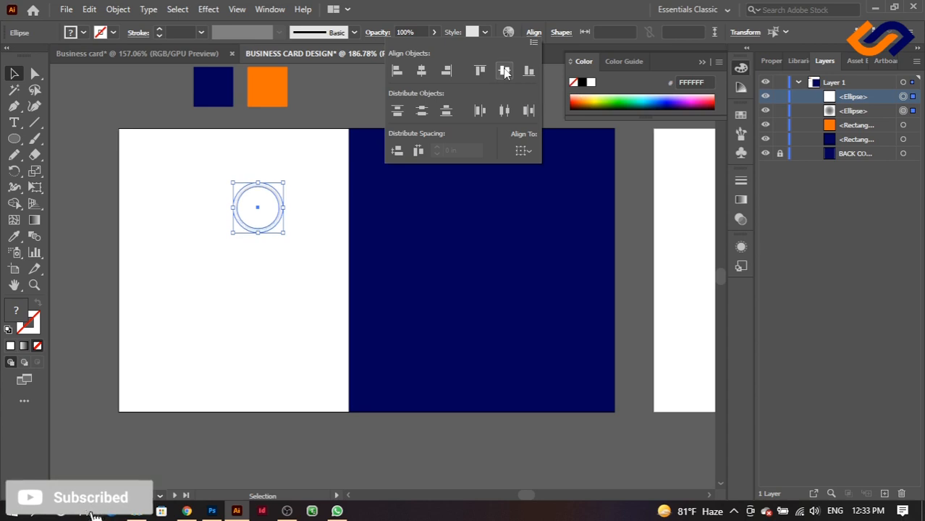
click(327, 228)
click(319, 228)
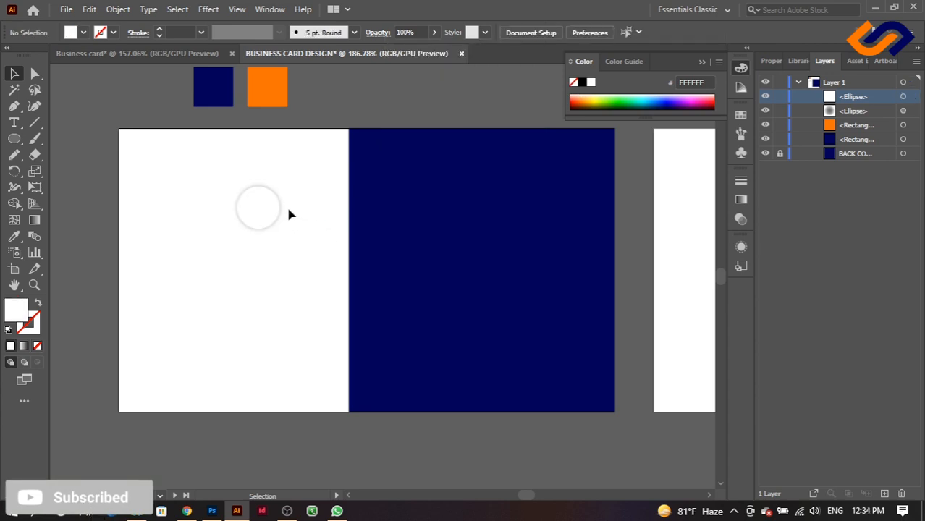
- Enlarge the feathered shadow circle slightly and proportionally about its centre
click(284, 207)
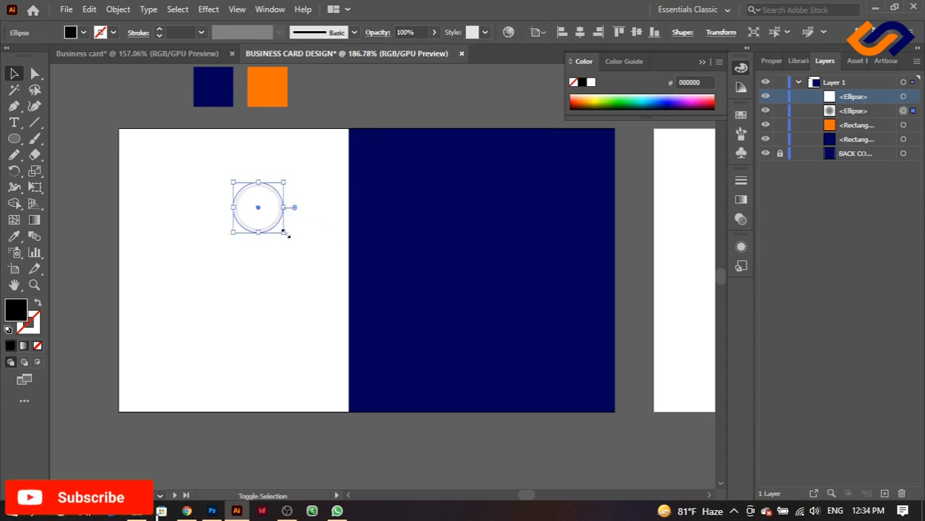
drag(285, 231, 288, 237)
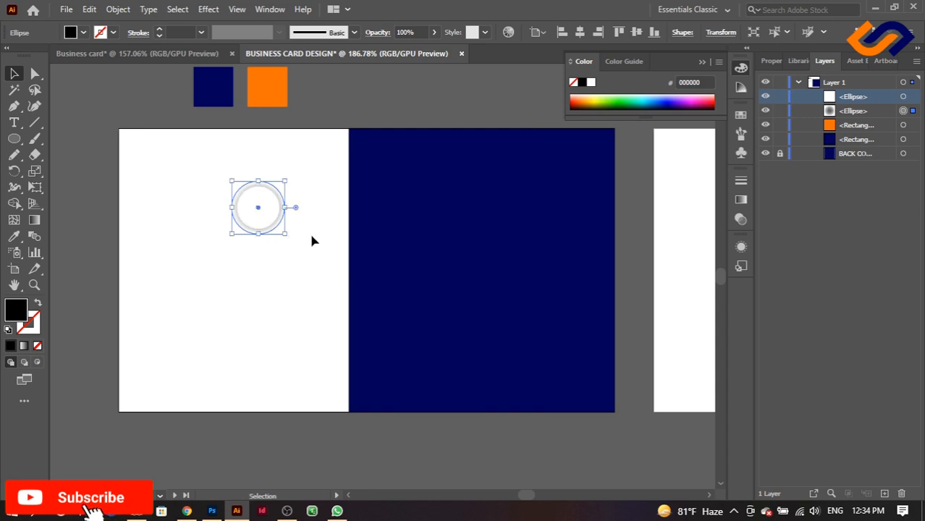
click(309, 231)
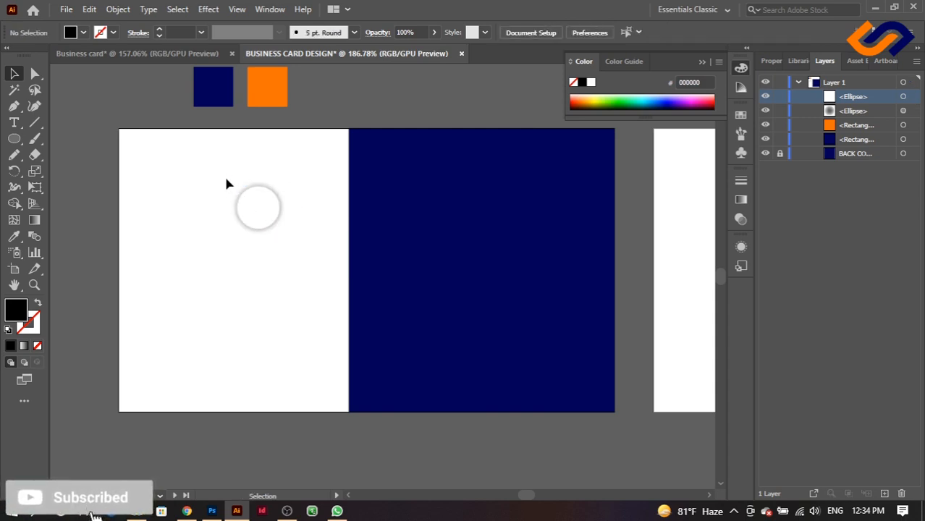
- Move the white badge with its shadow onto the navy panel's edge and duplicate it into a vertical column of three, centred on that edge
drag(226, 171, 299, 292)
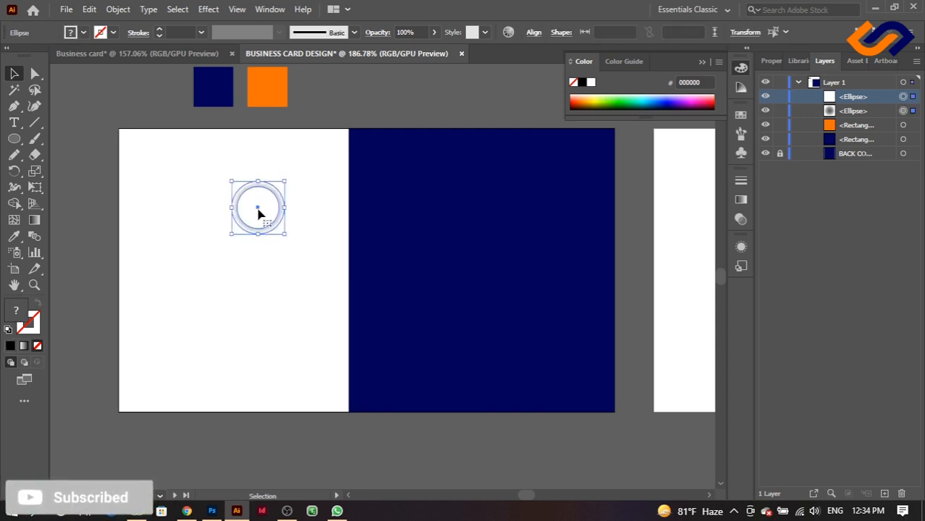
drag(258, 212, 359, 335)
click(276, 318)
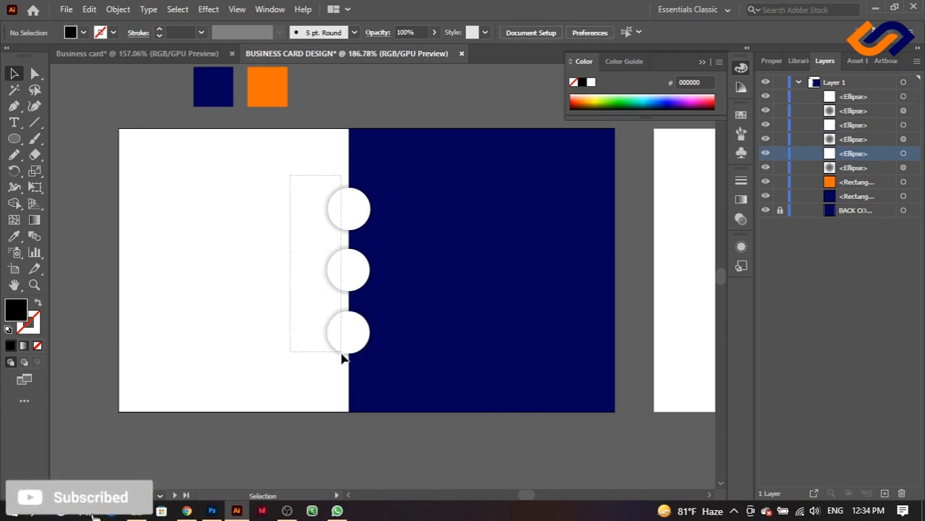
drag(343, 357, 345, 361)
click(296, 290)
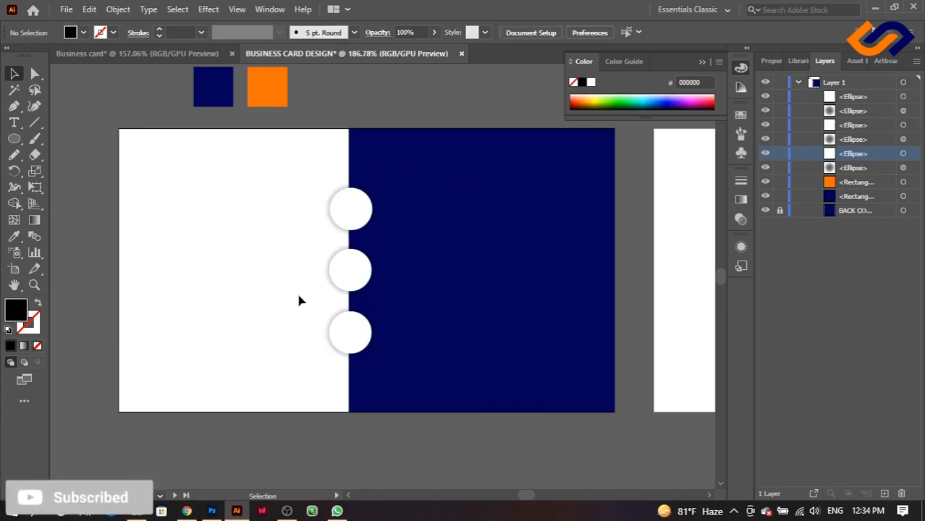
- Bring the phone, envelope and location icons from the Business card document into BUSINESS CARD DESIGN and centre them on the three white badges
click(158, 58)
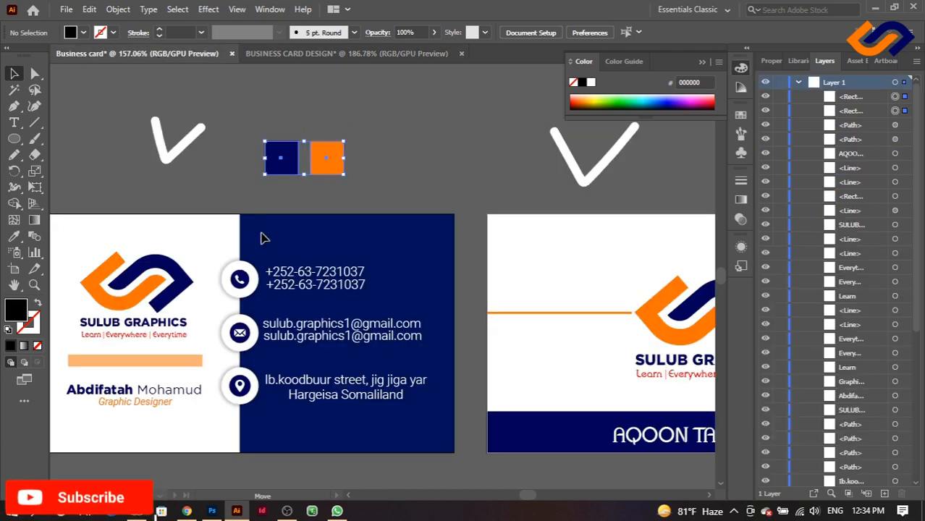
click(245, 279)
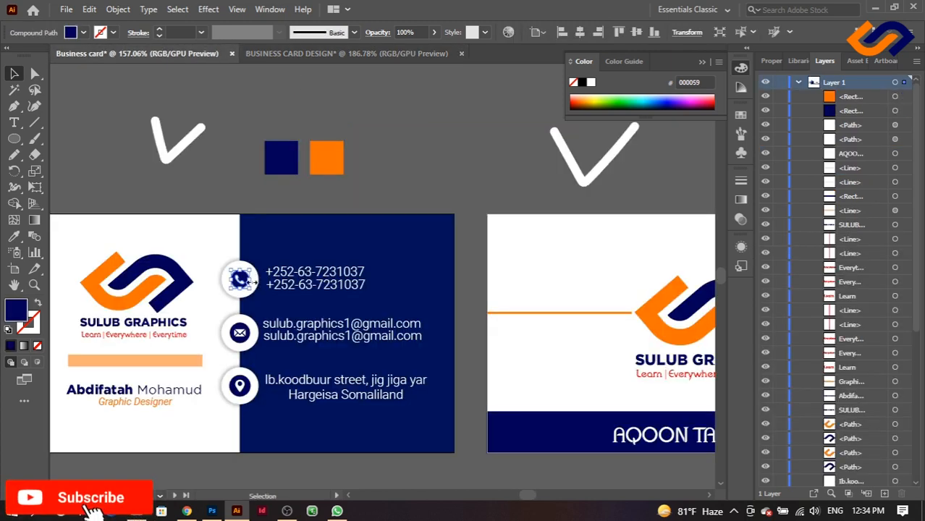
shift+click(241, 334)
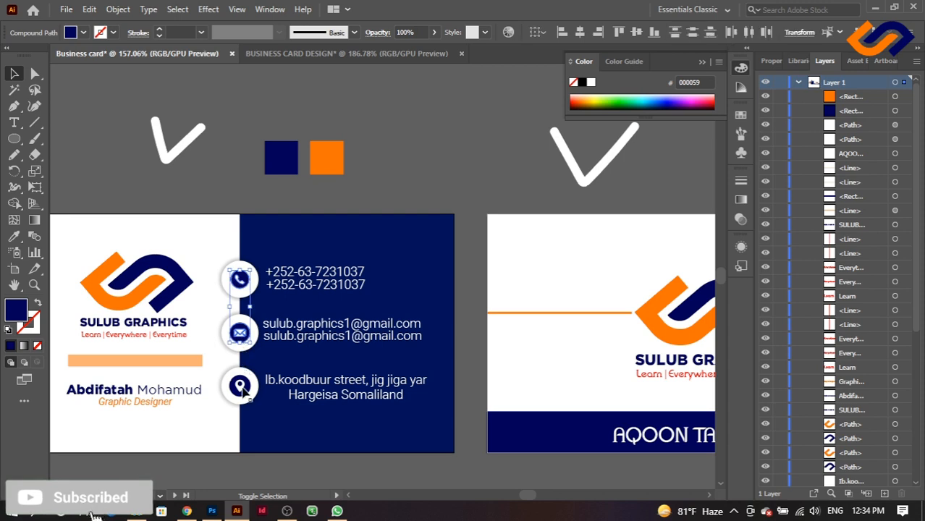
shift+click(241, 388)
drag(247, 335, 331, 64)
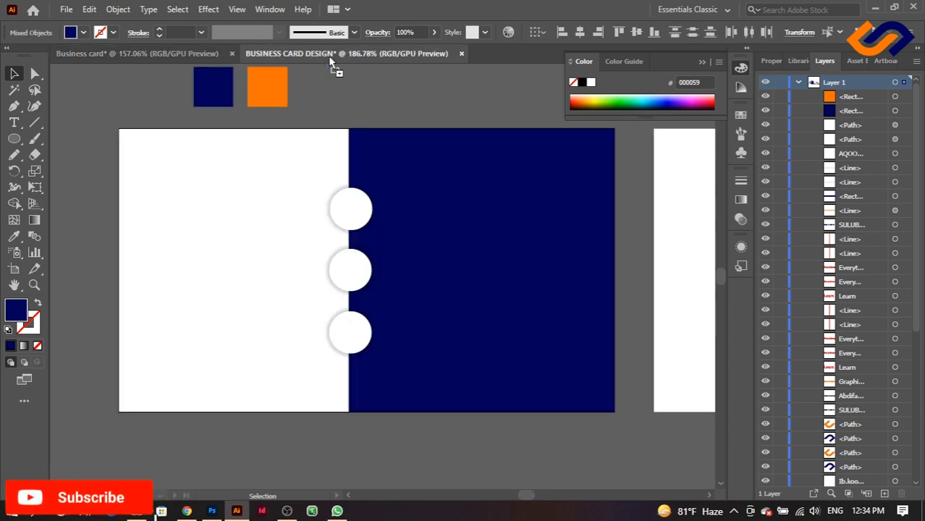
drag(345, 323, 350, 279)
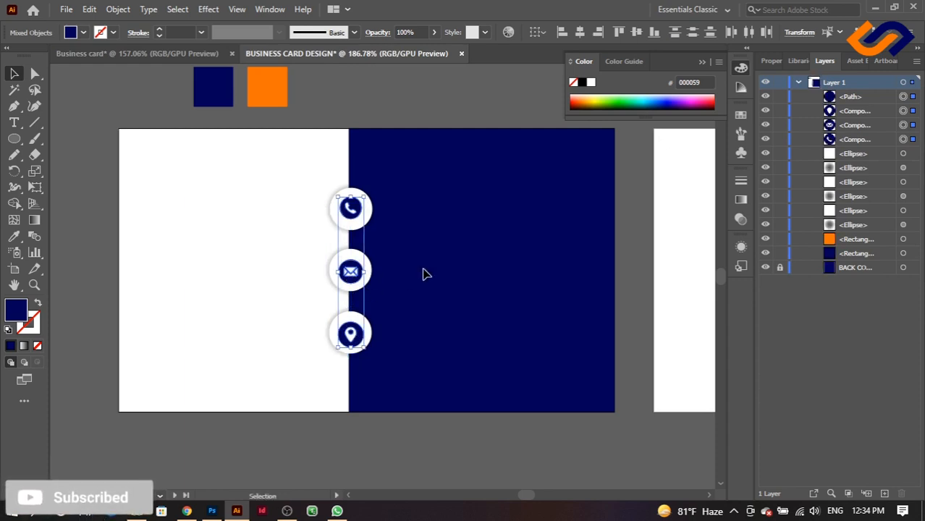
key(Up)
key(Up)
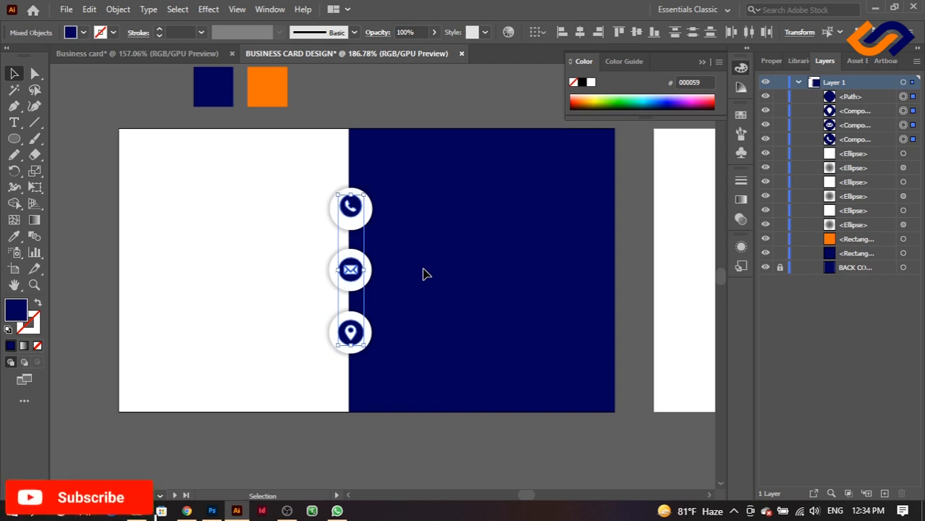
- Nudge the three icons down slightly, and centre the phone icon and its white circle on each other horizontally and vertically
key(Down)
click(239, 278)
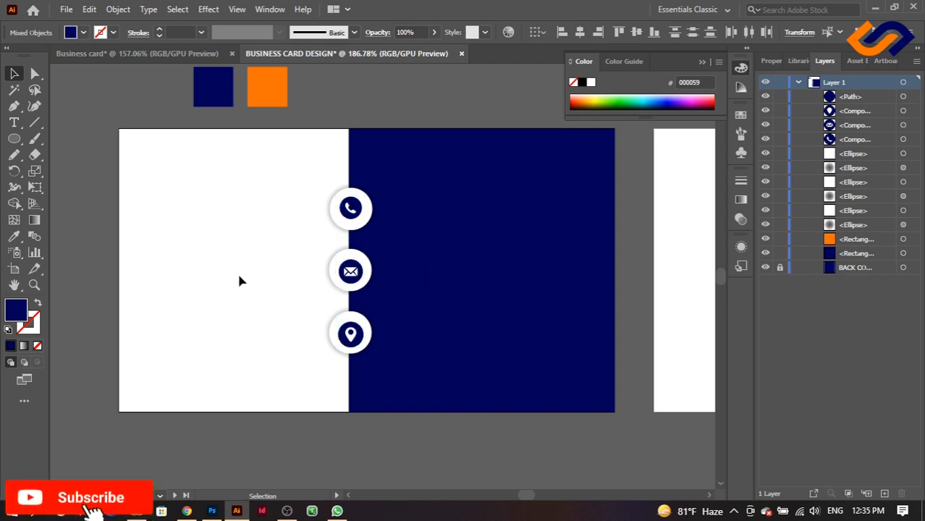
click(351, 210)
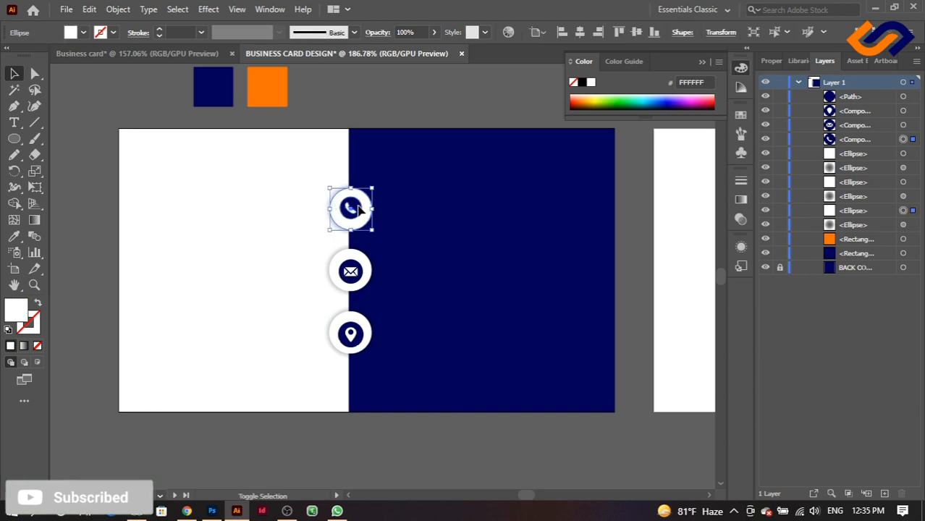
shift+click(358, 208)
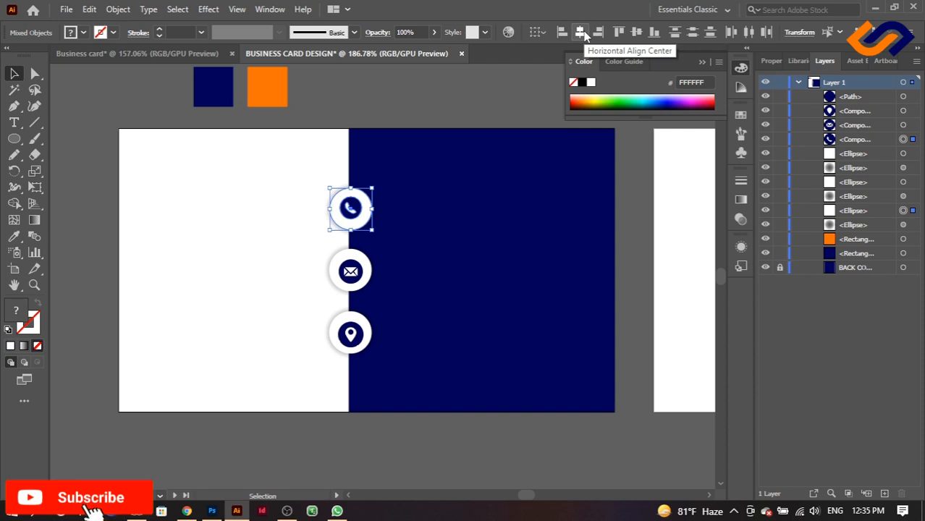
click(638, 32)
click(244, 189)
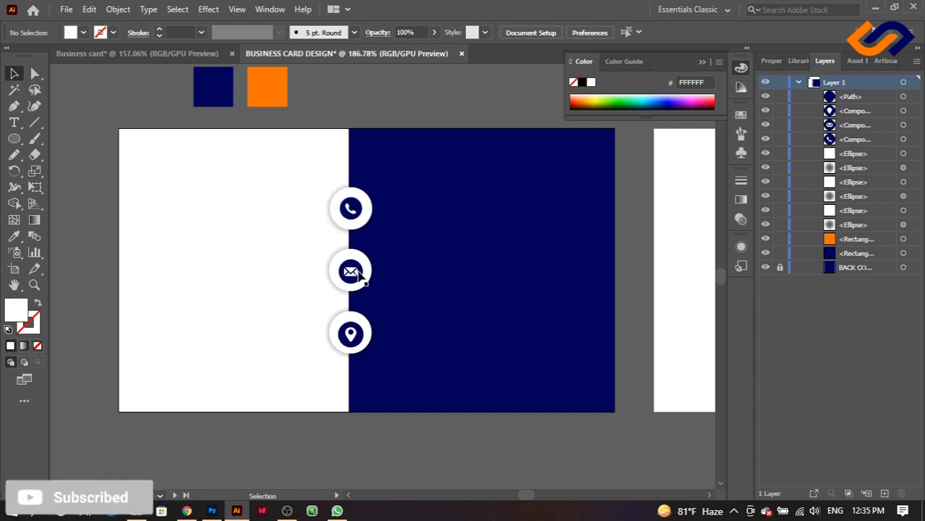
- Align the envelope icon and its white circle to each other's centres, horizontally and vertically
click(350, 271)
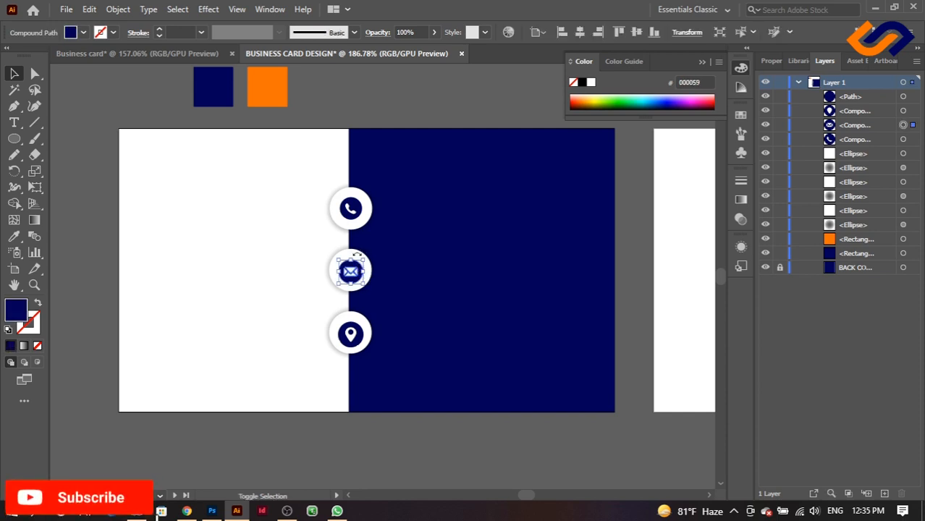
shift+click(351, 253)
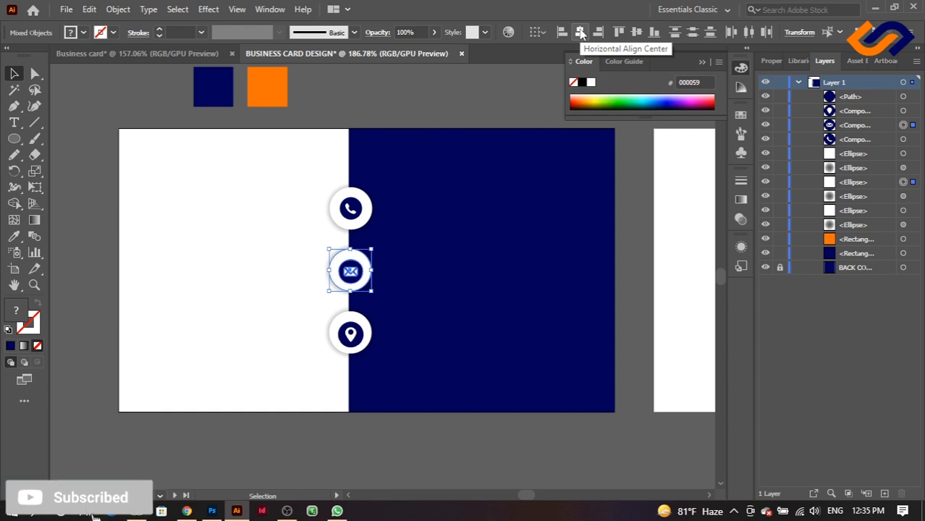
click(580, 32)
click(637, 32)
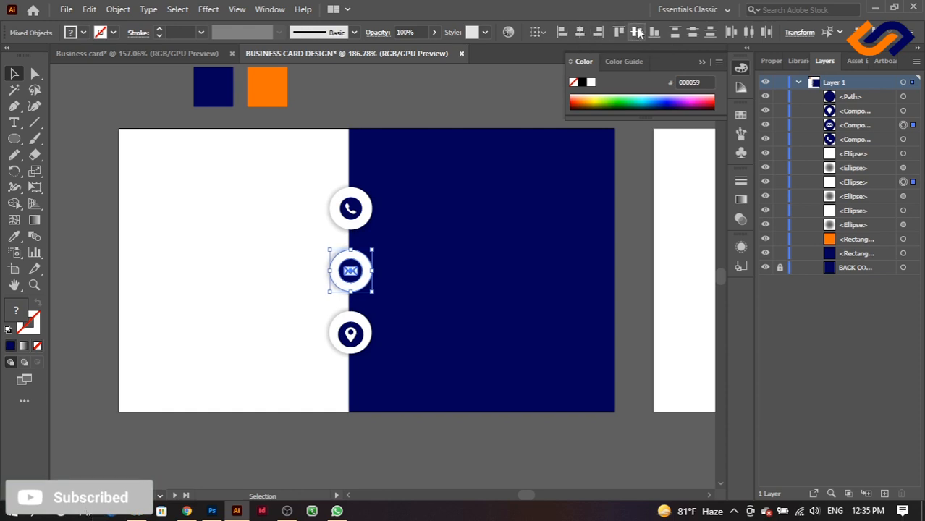
click(241, 311)
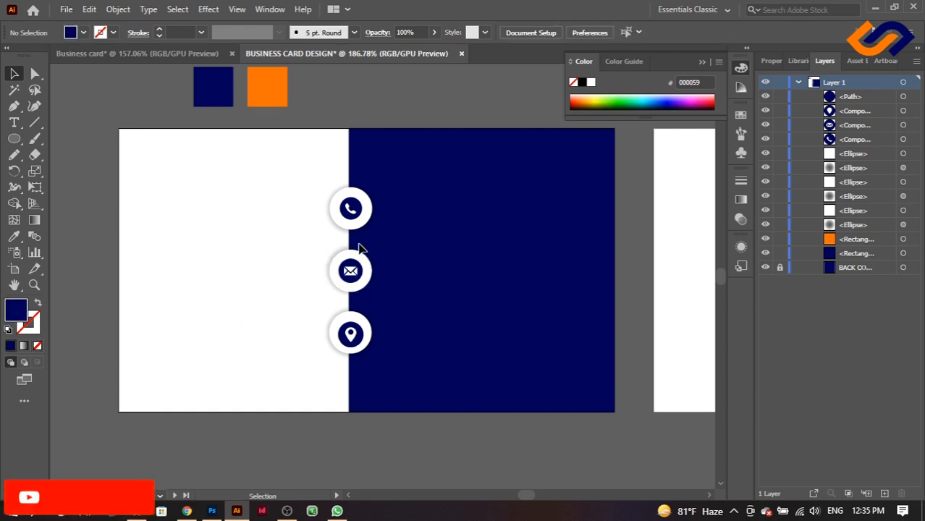
- Align both parts of the location icon and its white circle to a common centre, horizontally and vertically
click(351, 335)
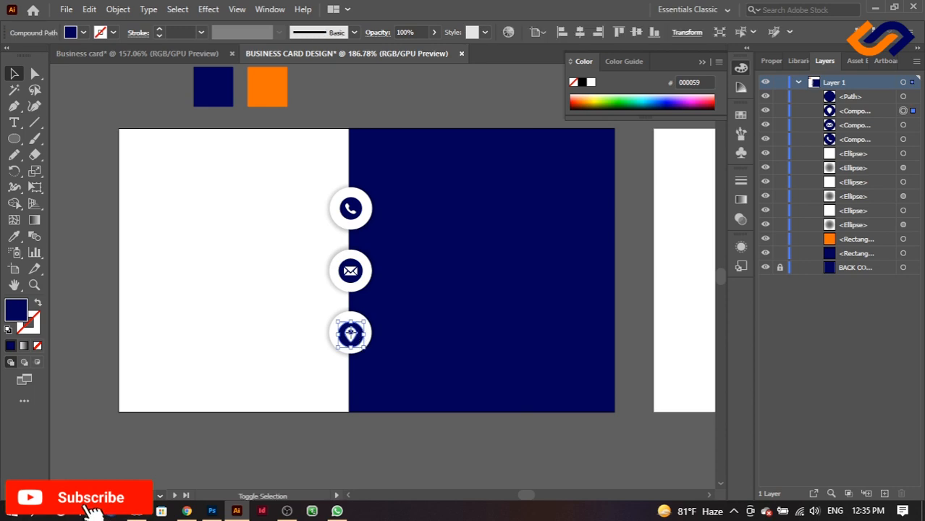
shift+click(354, 334)
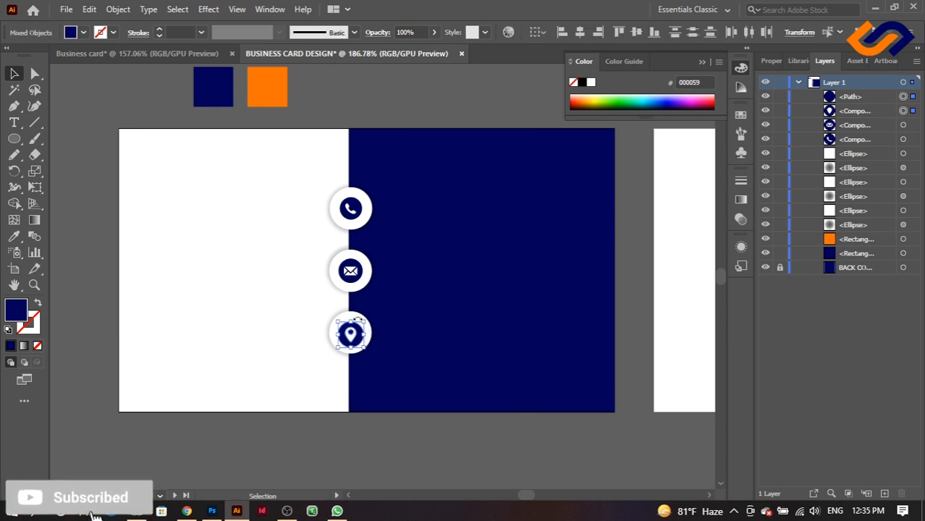
shift+click(355, 313)
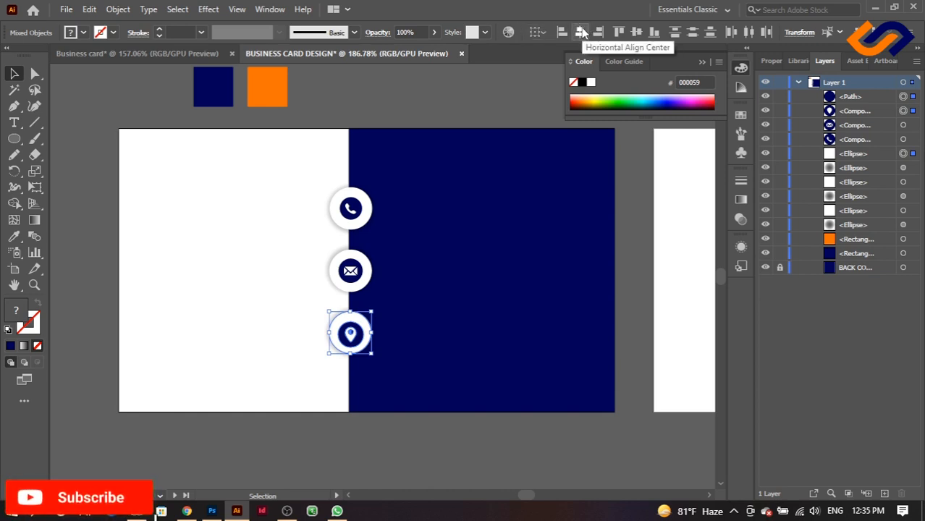
click(581, 32)
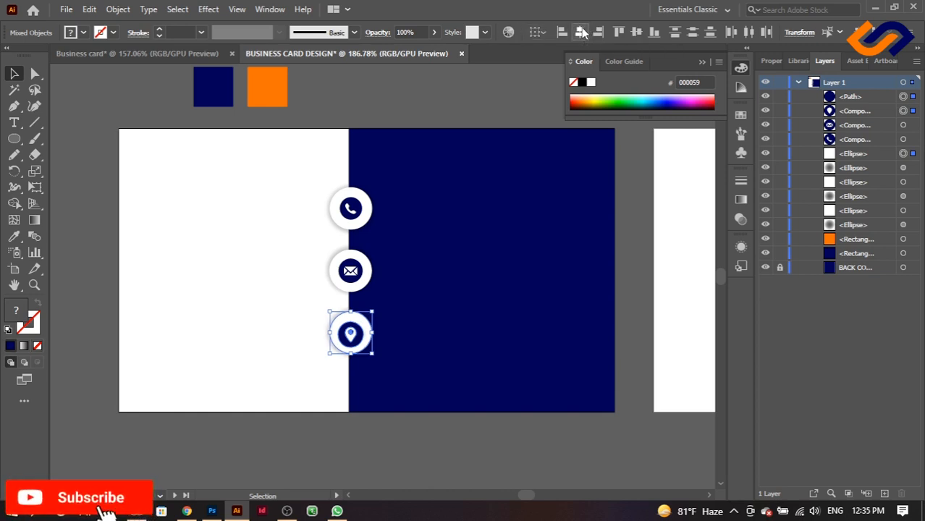
click(640, 32)
click(203, 211)
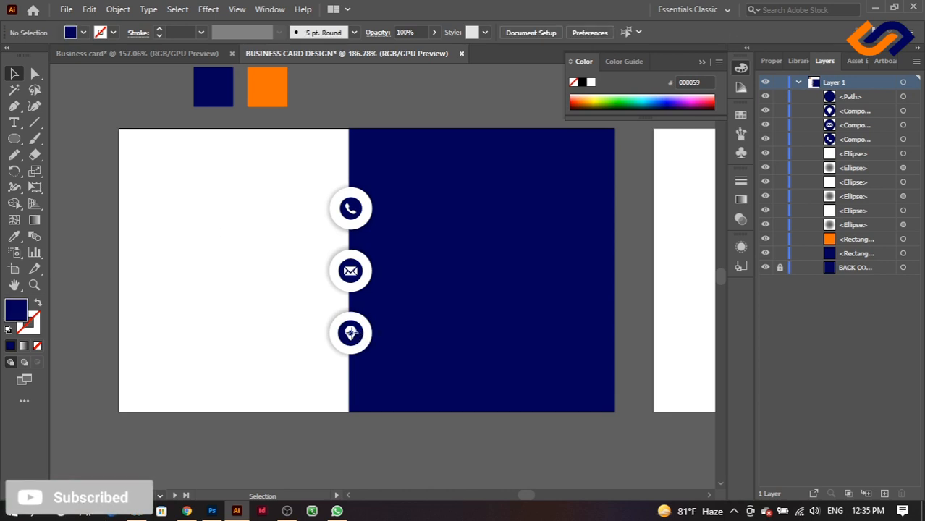
click(335, 317)
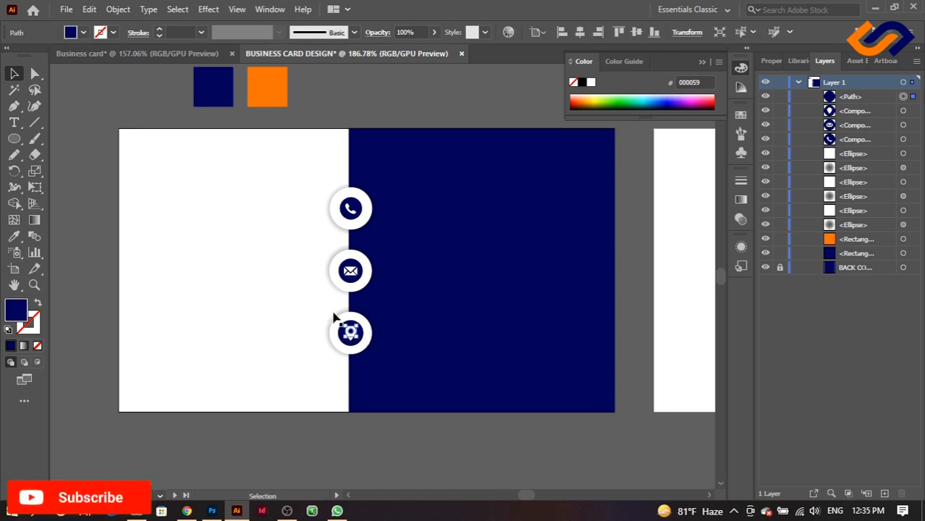
click(222, 298)
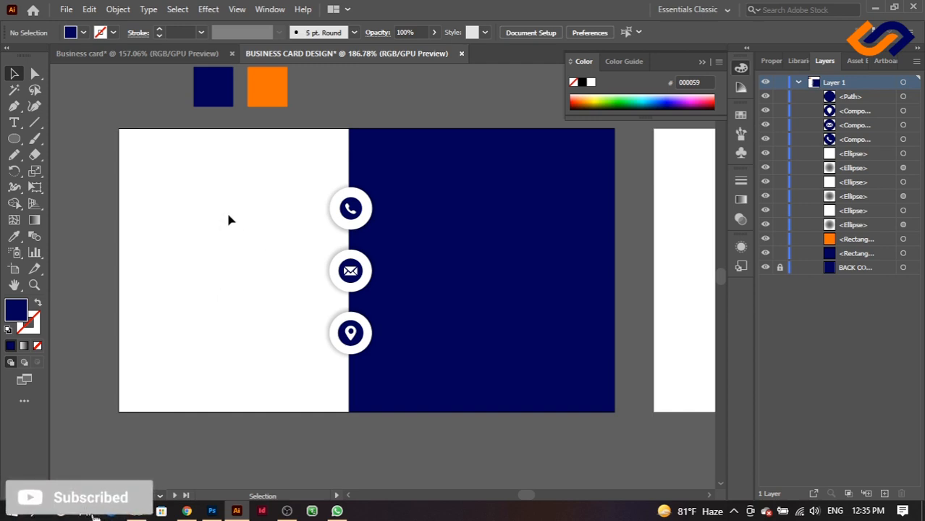
- Switch to the Business card document and lock its navy panel rectangle
click(140, 54)
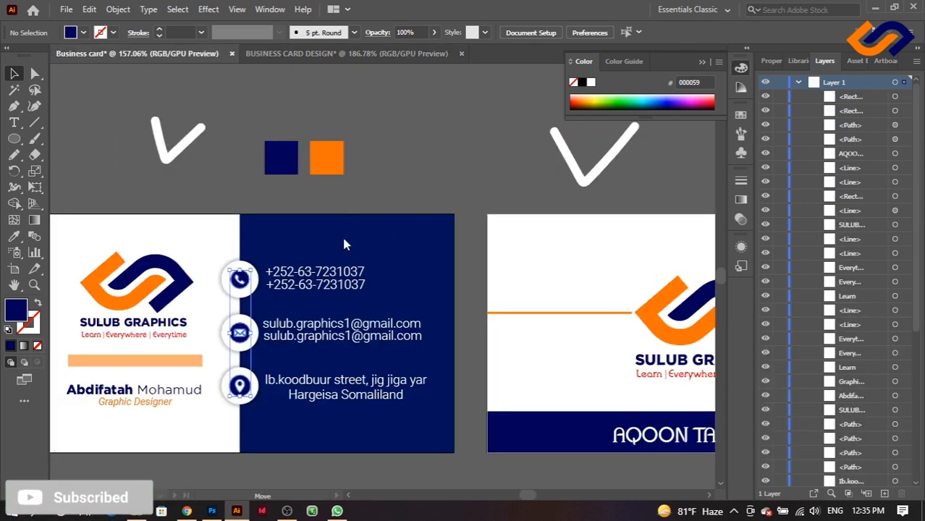
click(345, 245)
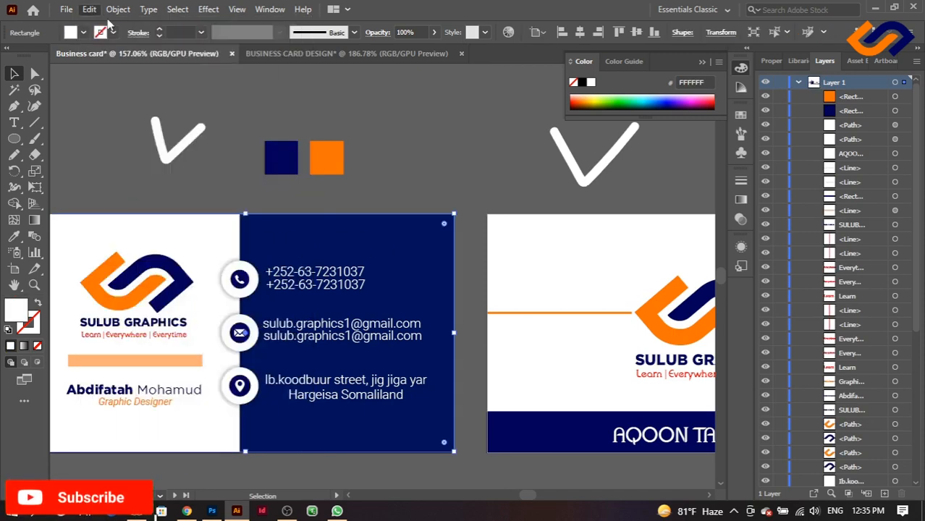
click(118, 9)
mouse_move(228, 105)
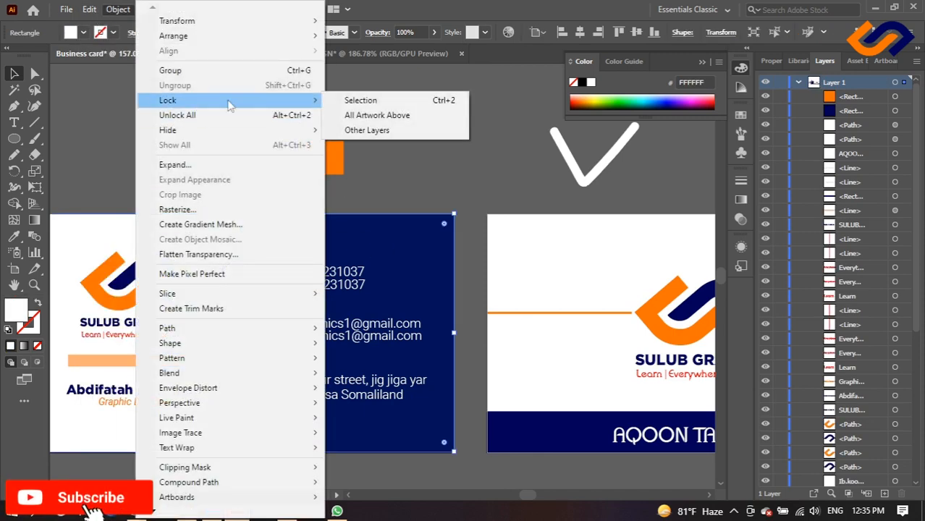
click(369, 101)
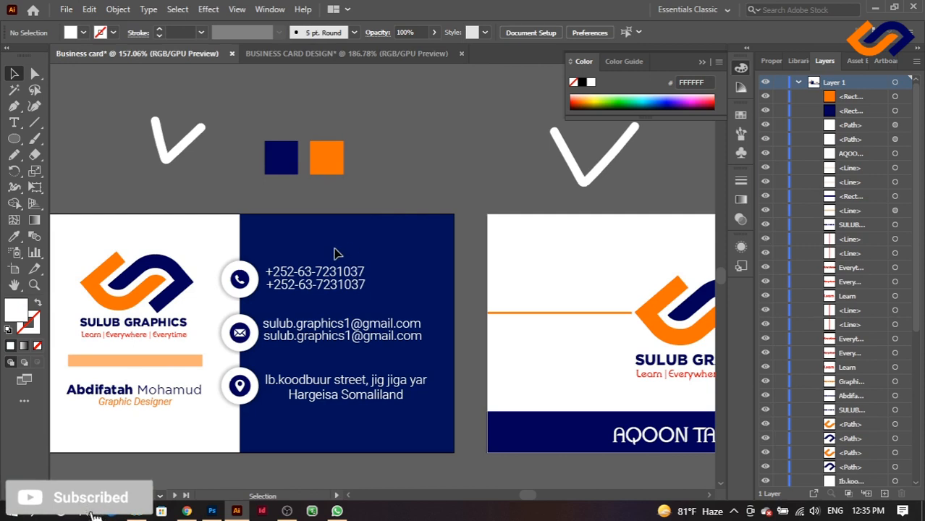
- Bring the phone, e-mail and address text lines from the Business card document into BUSINESS CARD DESIGN, placing them beside their icons on the navy panel
drag(273, 251, 384, 428)
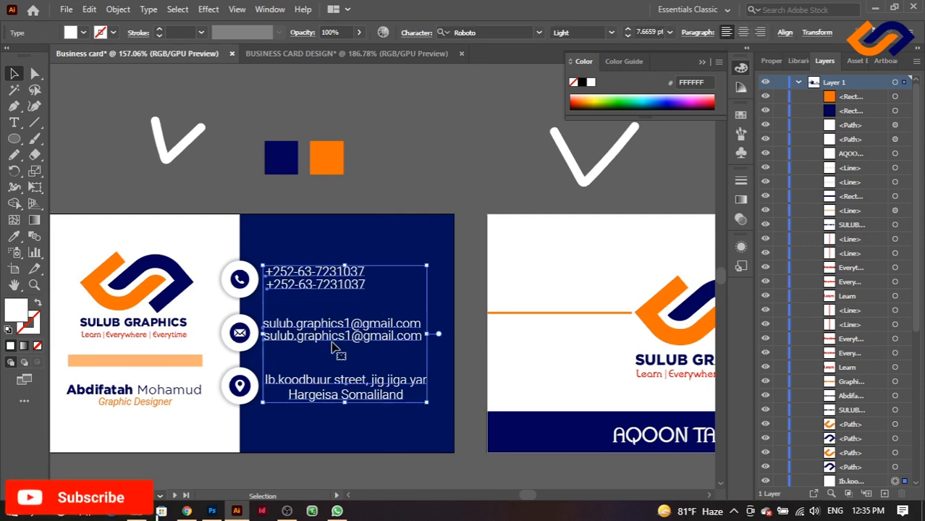
drag(333, 335, 464, 267)
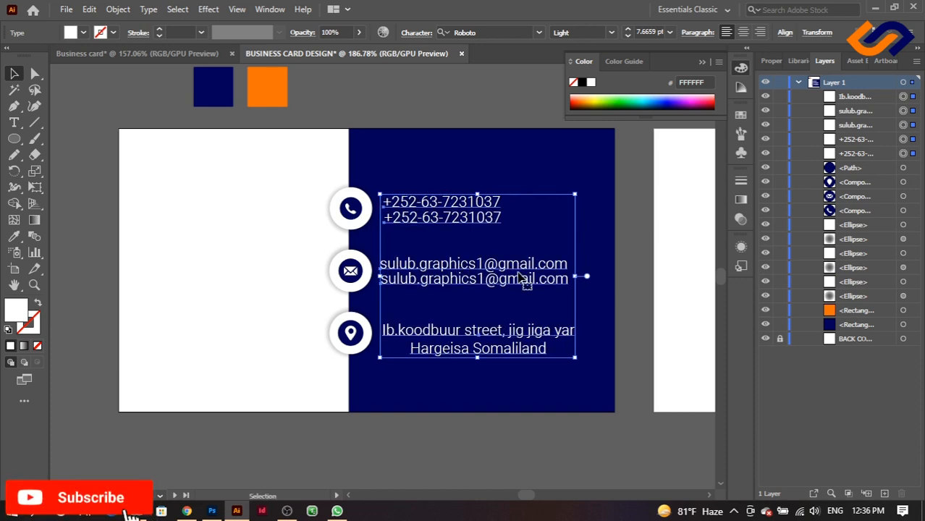
click(433, 110)
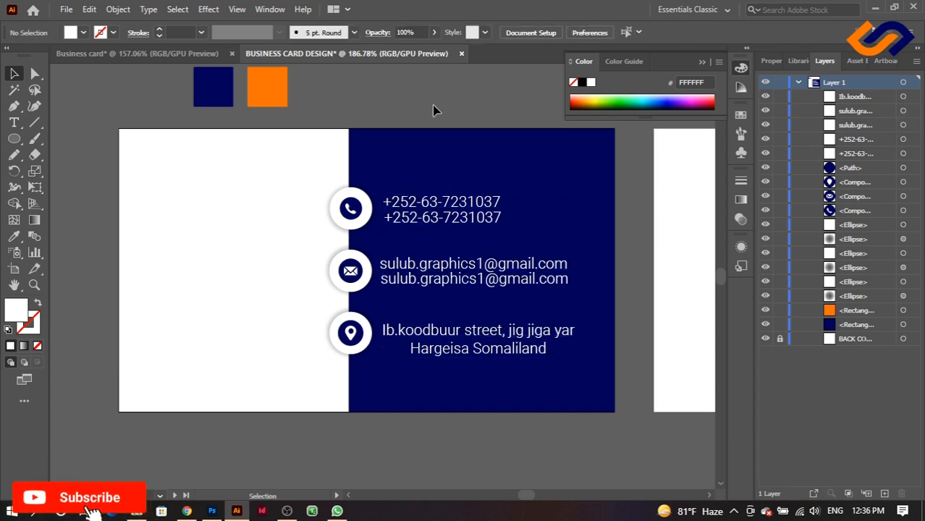
- Bring the SULUB GRAPHICS logo with its tagline from the Business card document onto the white half of the card in BUSINESS CARD DESIGN
click(204, 58)
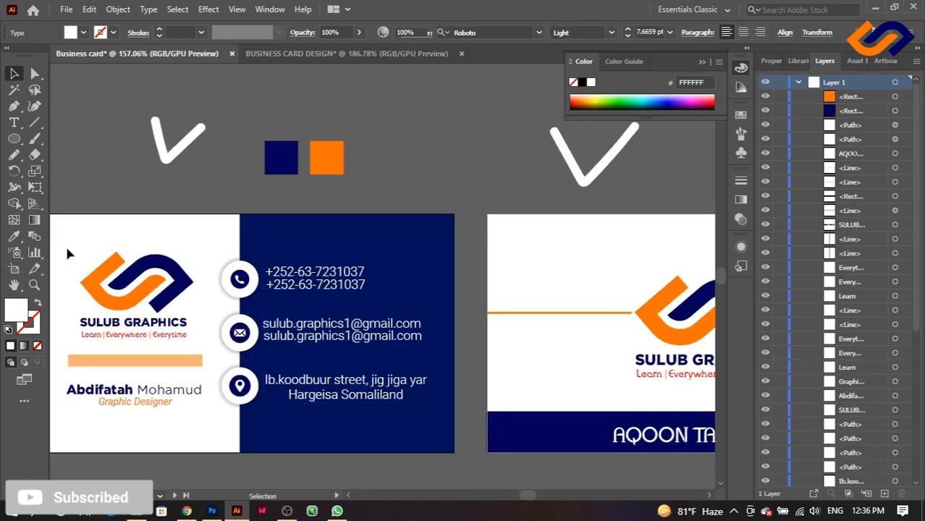
drag(67, 249, 194, 340)
drag(173, 277, 270, 212)
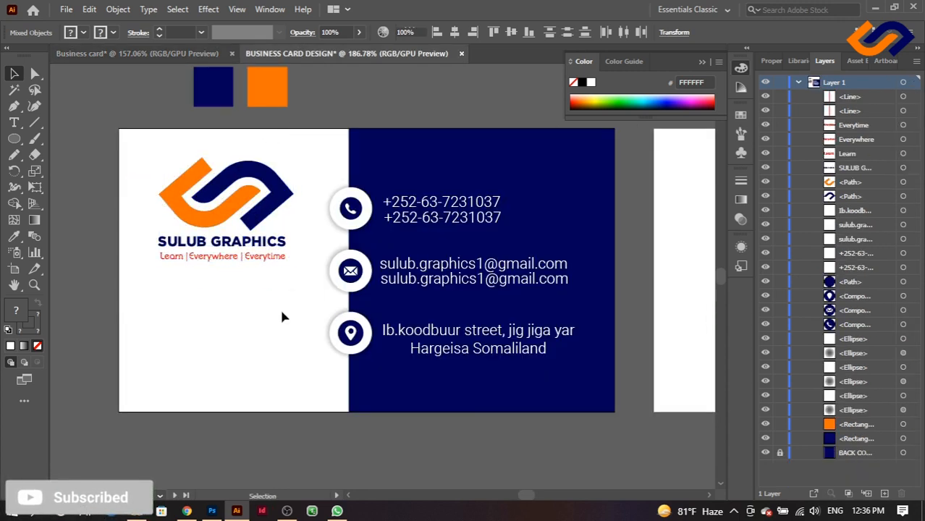
click(280, 307)
- Nudge the whole SULUB GRAPHICS logo with its name and tagline slightly down on the white half
drag(147, 151, 279, 290)
key(Down)
key(Down)
key(Down)
click(280, 292)
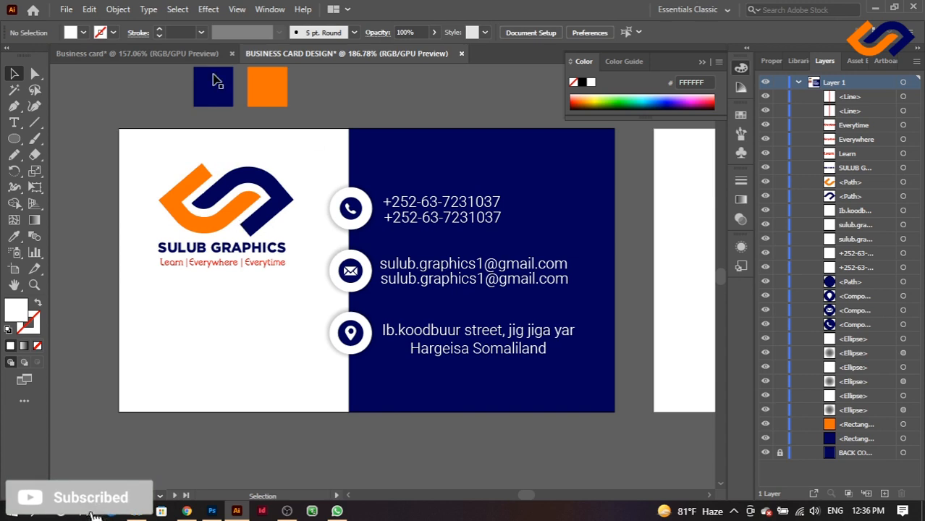
click(34, 123)
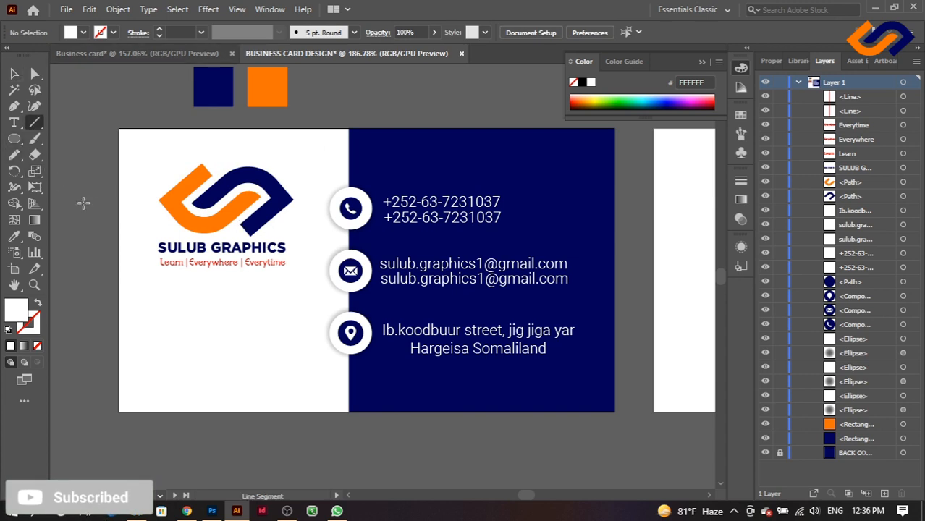
click(152, 295)
key(Return)
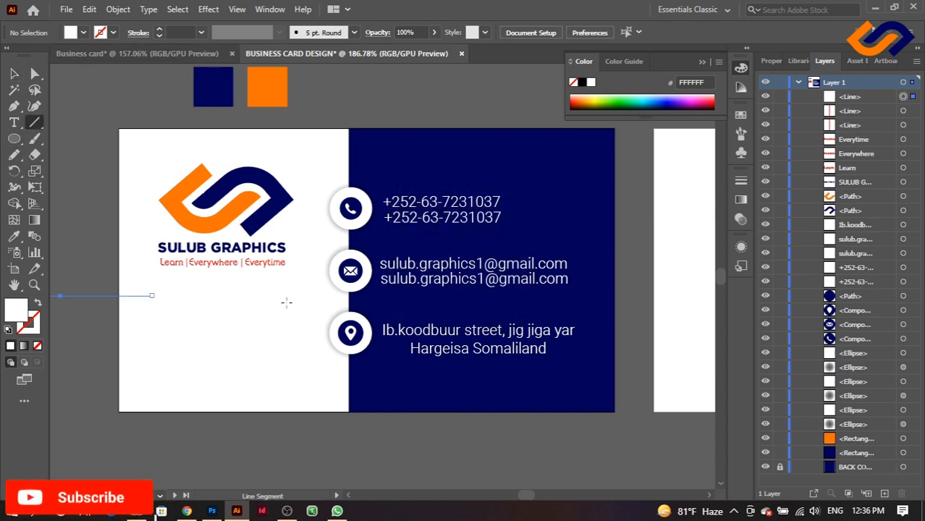
click(14, 73)
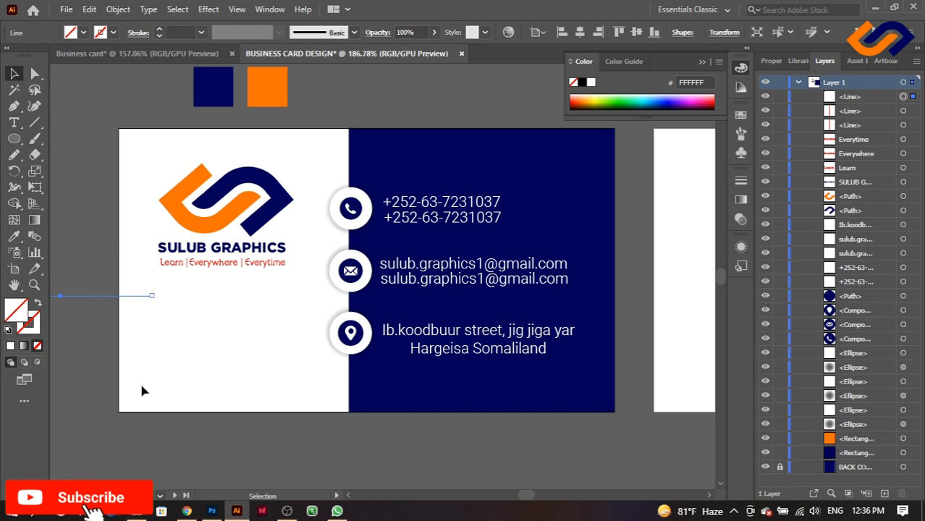
key(Delete)
- Draw a horizontal line below the tagline, about as wide as the logo name, with no fill and a stroke in the swatch's orange FF7300
click(34, 126)
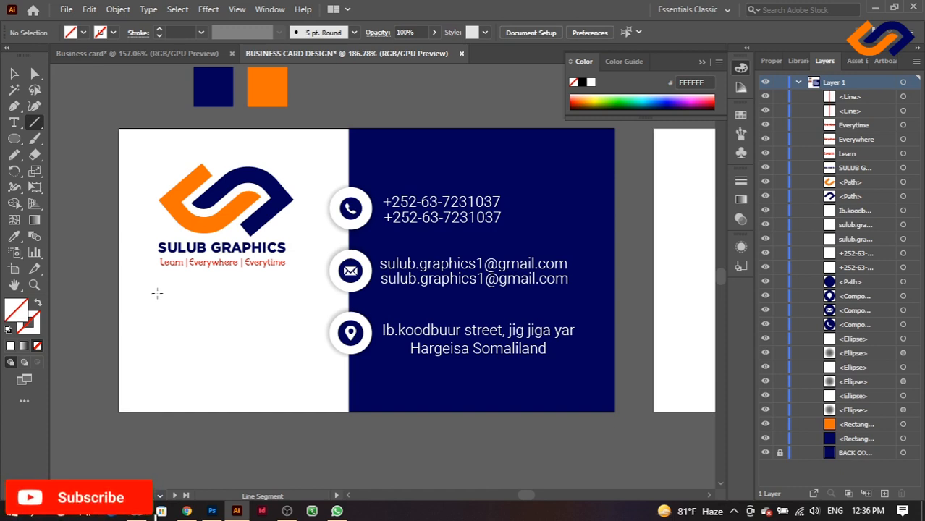
drag(282, 291, 283, 292)
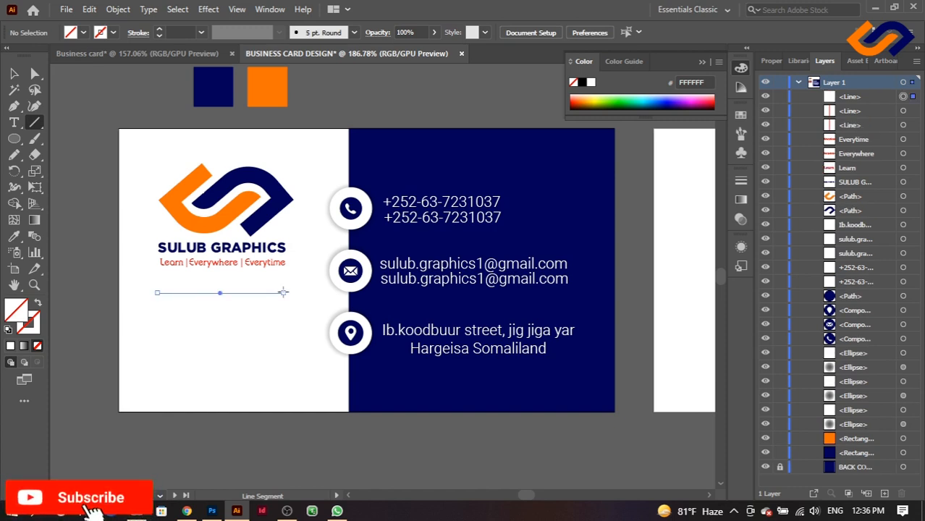
click(14, 238)
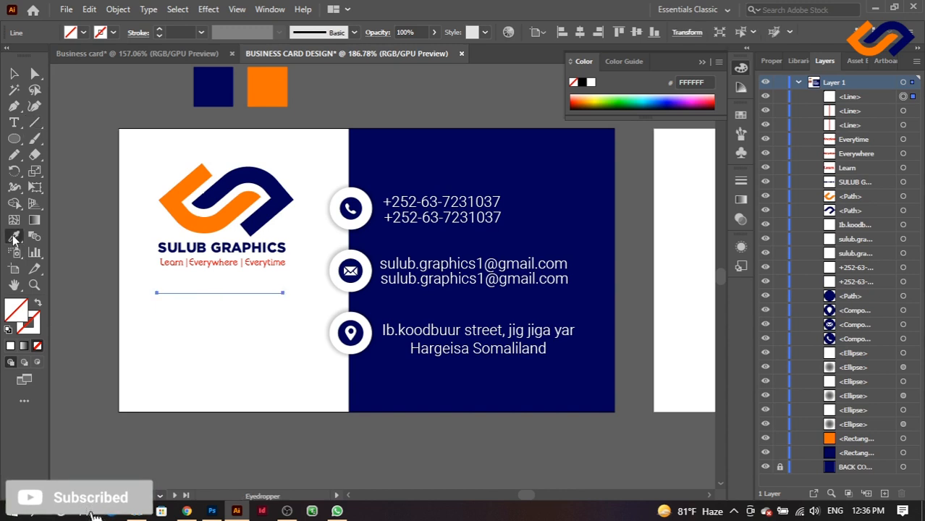
click(267, 81)
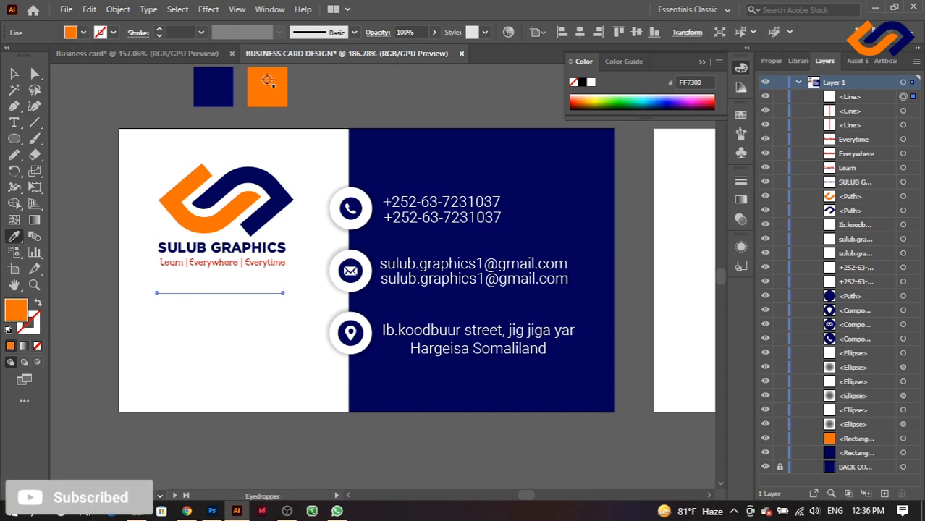
click(38, 302)
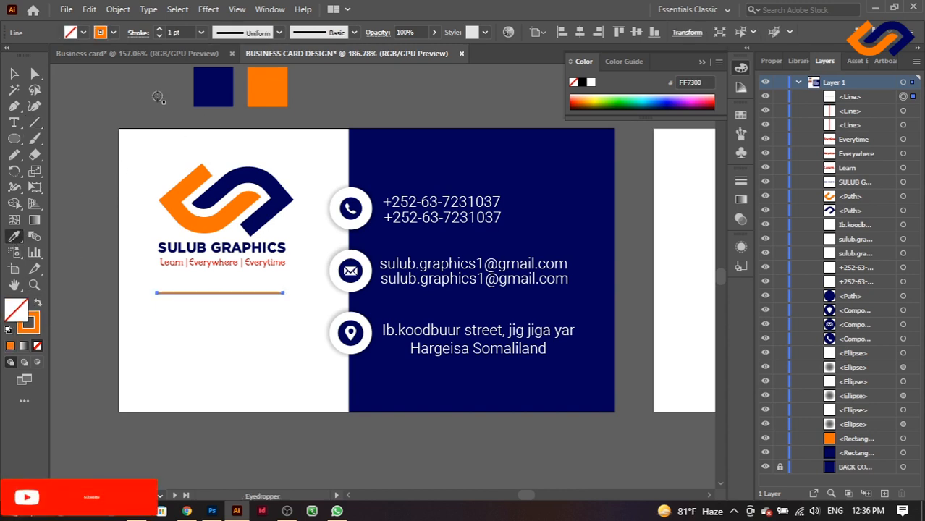
- Thicken the orange line below the tagline to a 9 pt stroke and deselect it
click(159, 30)
click(160, 30)
click(159, 29)
click(159, 30)
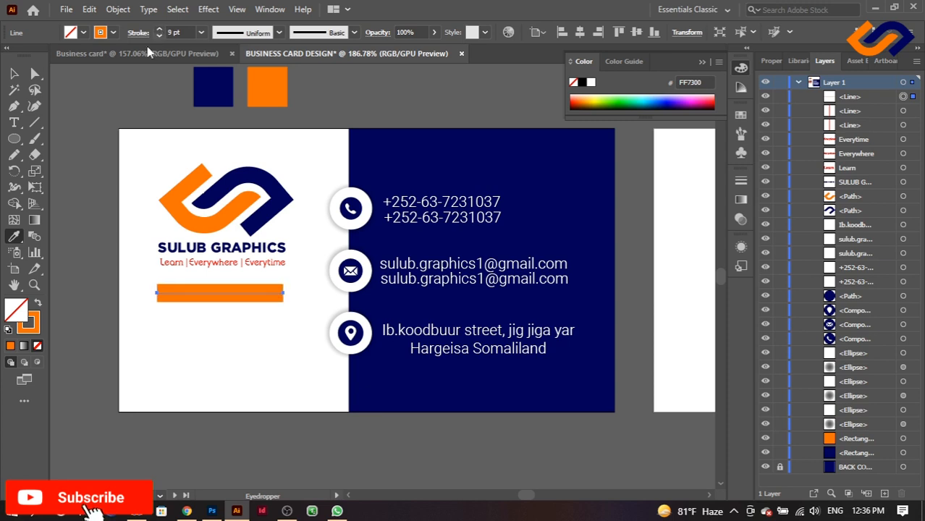
key(v)
click(188, 273)
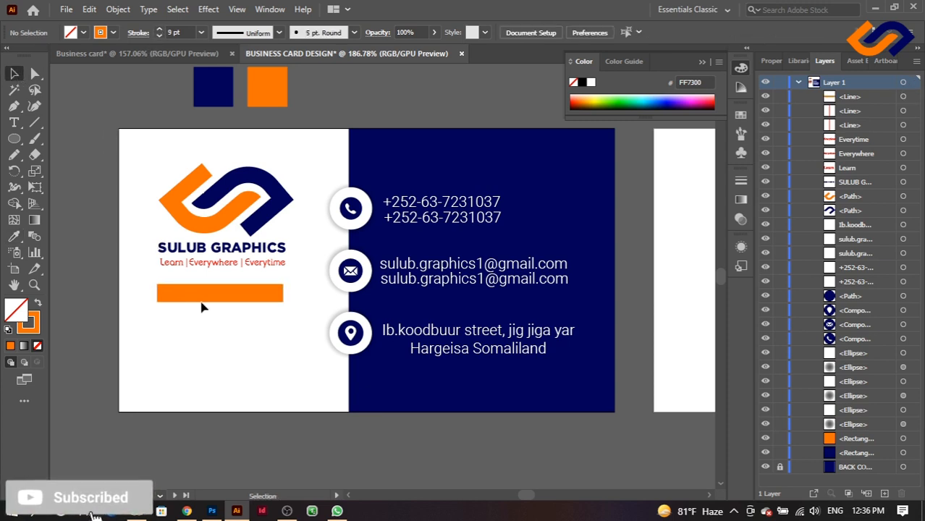
- Reduce the orange line below the tagline to a 7 pt stroke and deselect it
click(209, 300)
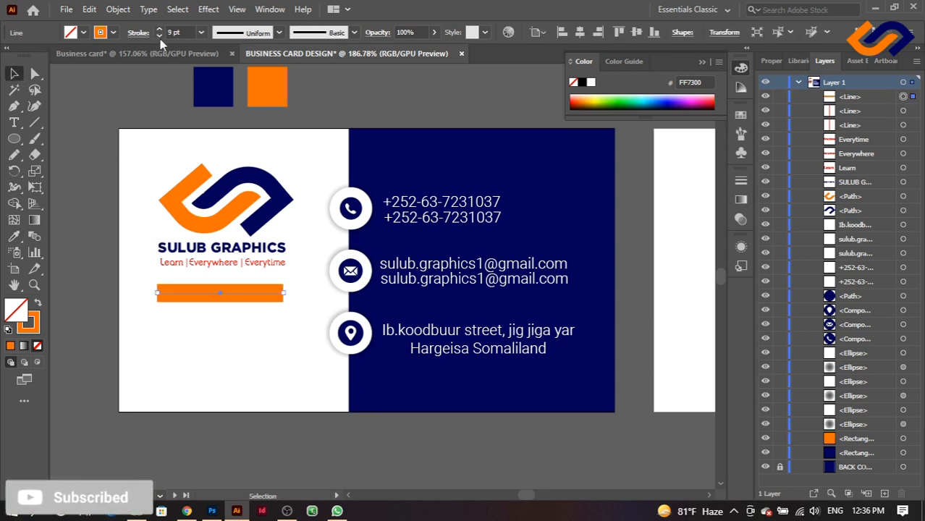
click(160, 36)
click(159, 35)
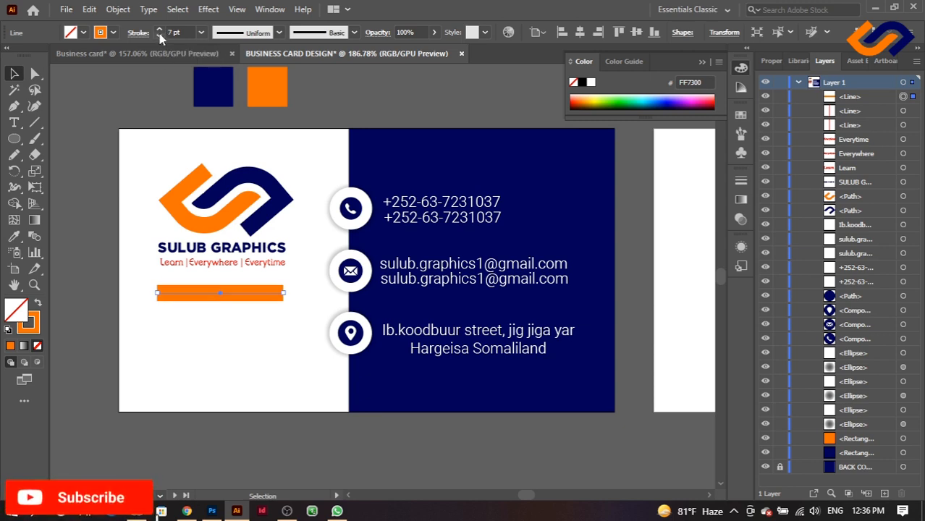
click(101, 290)
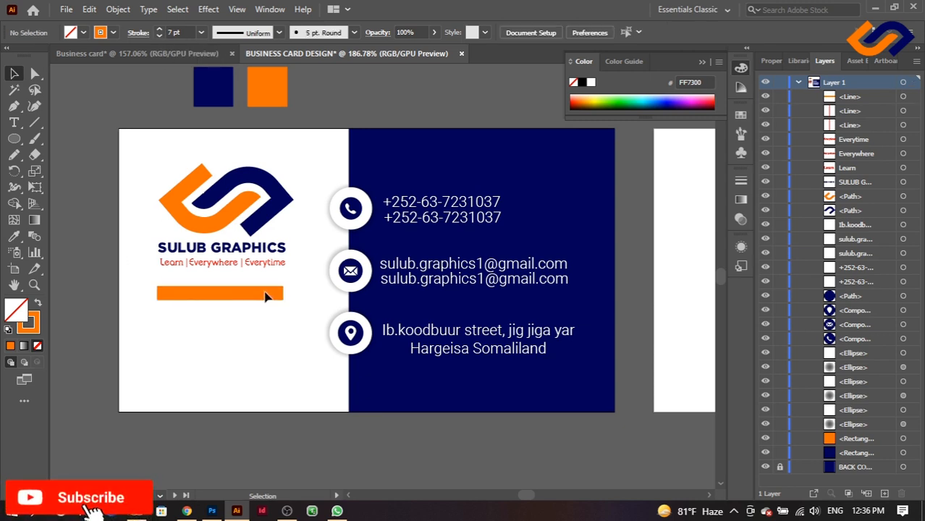
- Lower the opacity of the orange line below the tagline to 54% and deselect it
click(268, 293)
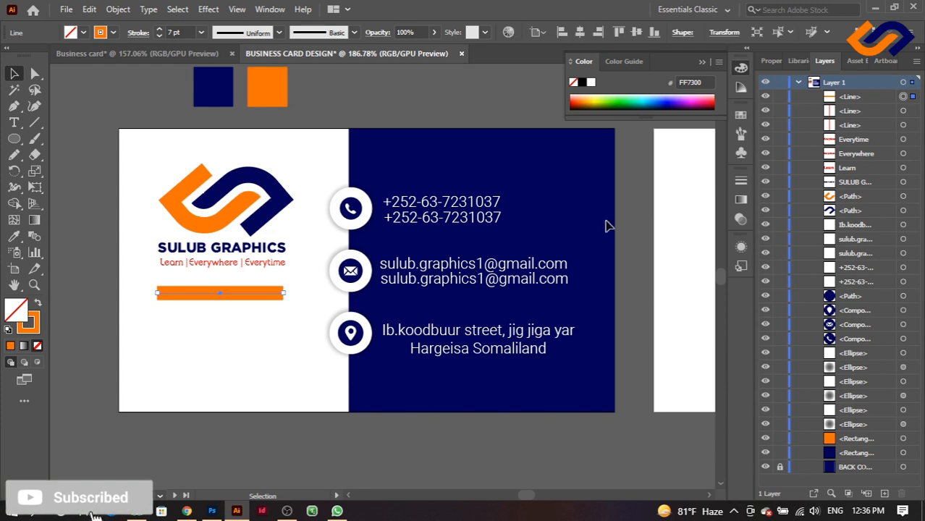
click(770, 62)
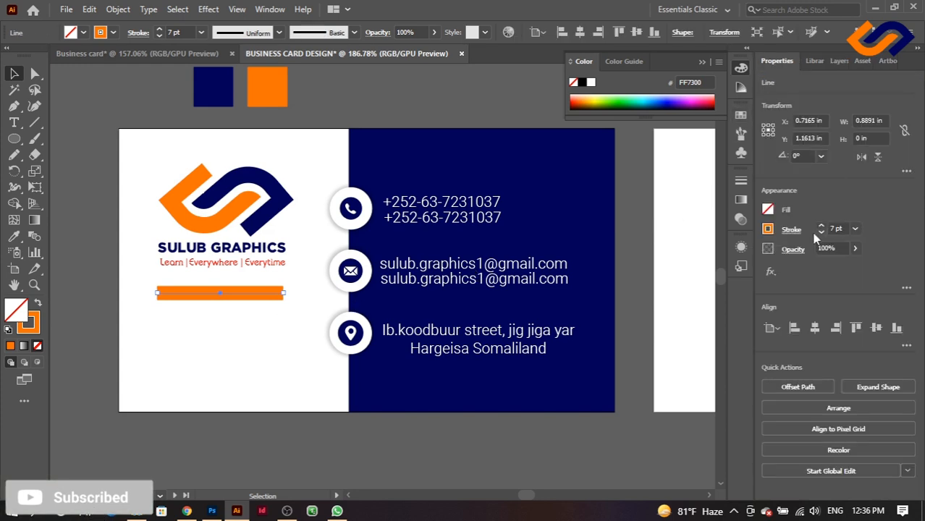
click(856, 248)
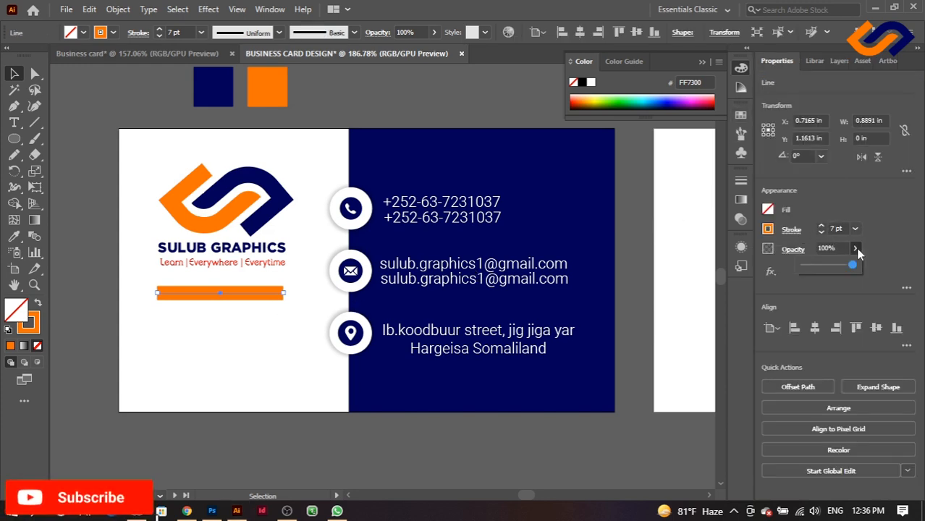
click(831, 266)
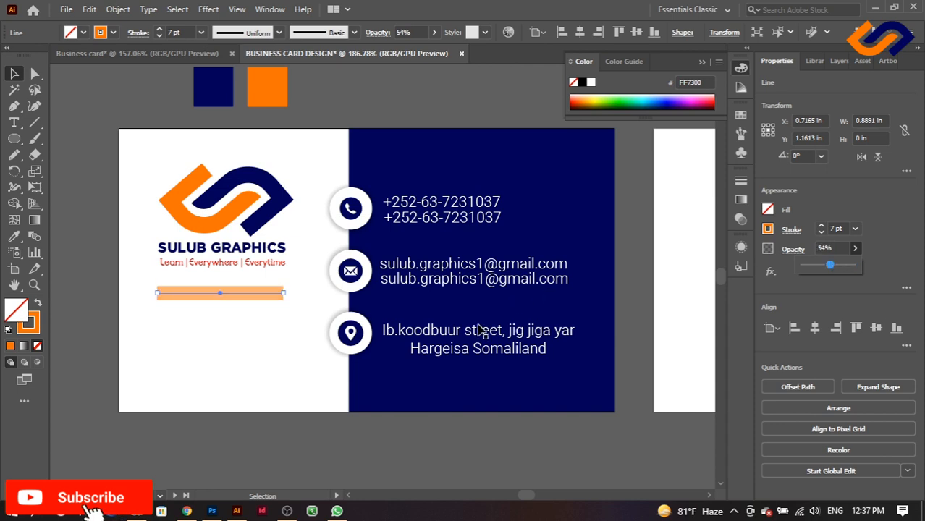
click(285, 324)
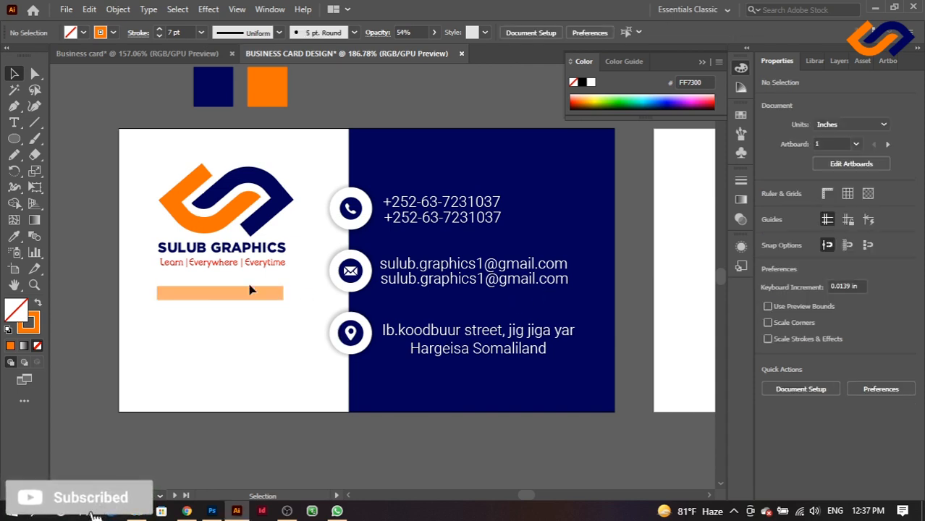
- Bring the cardholder's name and the Graphic Designer title from the Business card document to below the pale orange bar in BUSINESS CARD DESIGN
click(138, 47)
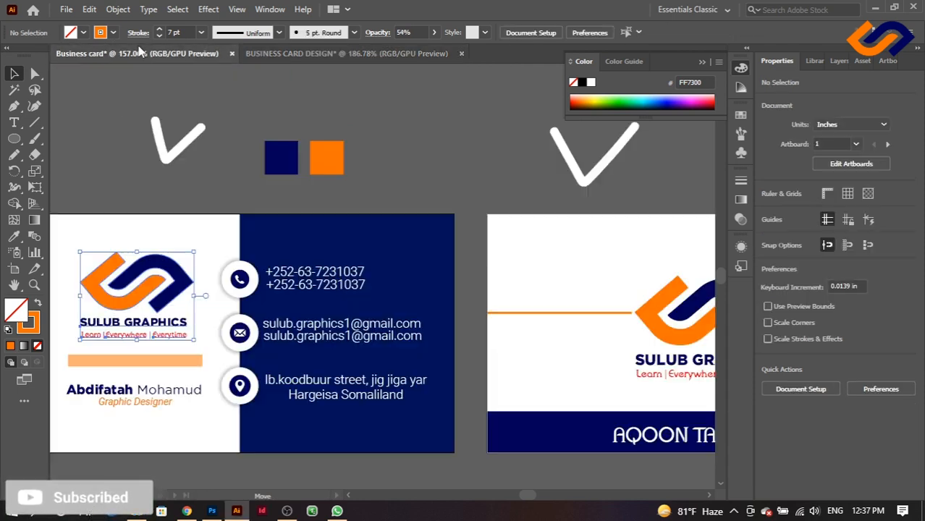
click(70, 391)
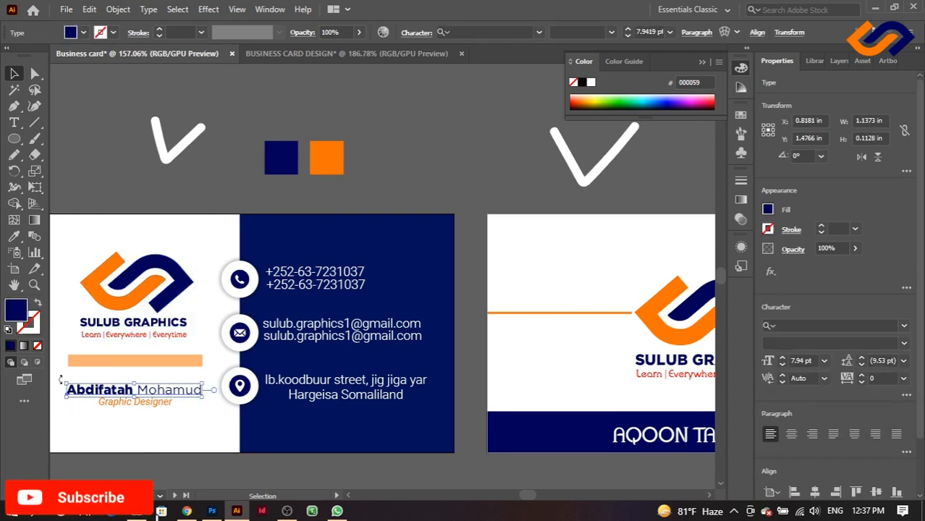
click(351, 135)
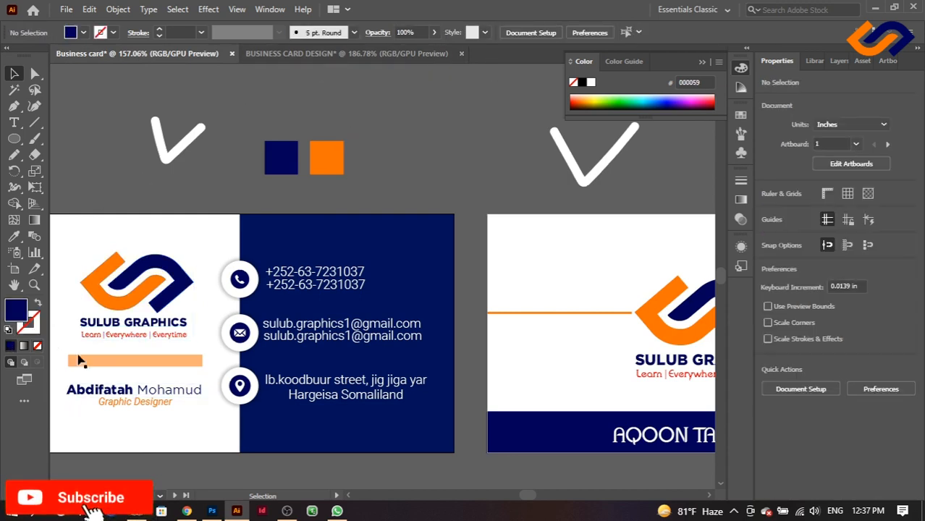
drag(58, 384, 203, 424)
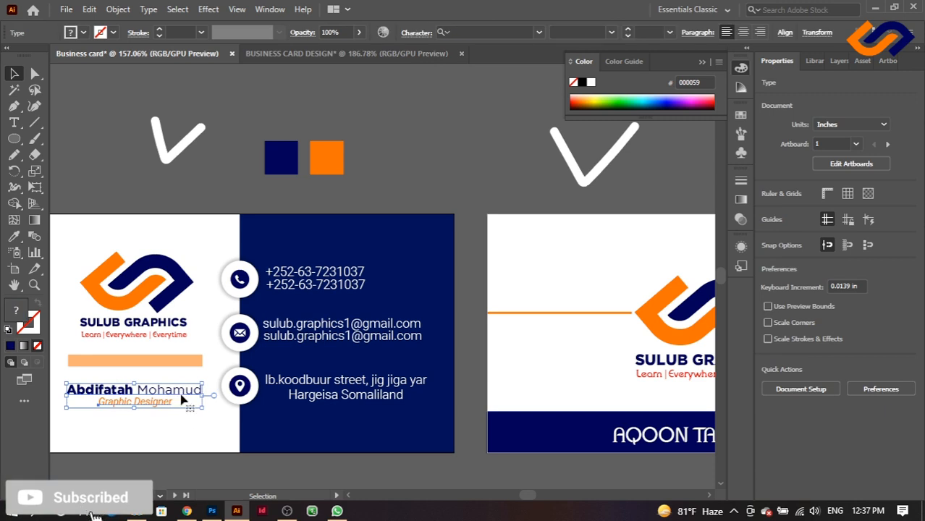
drag(190, 391, 285, 337)
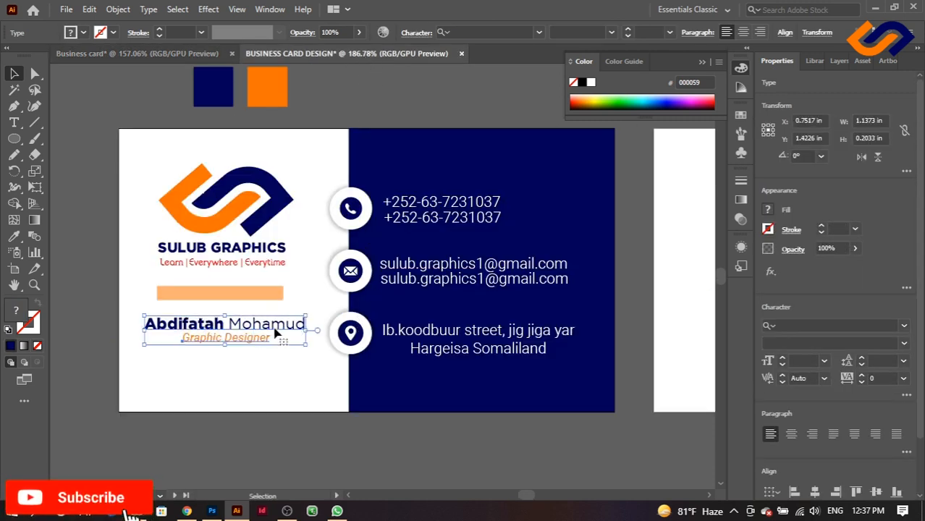
click(291, 394)
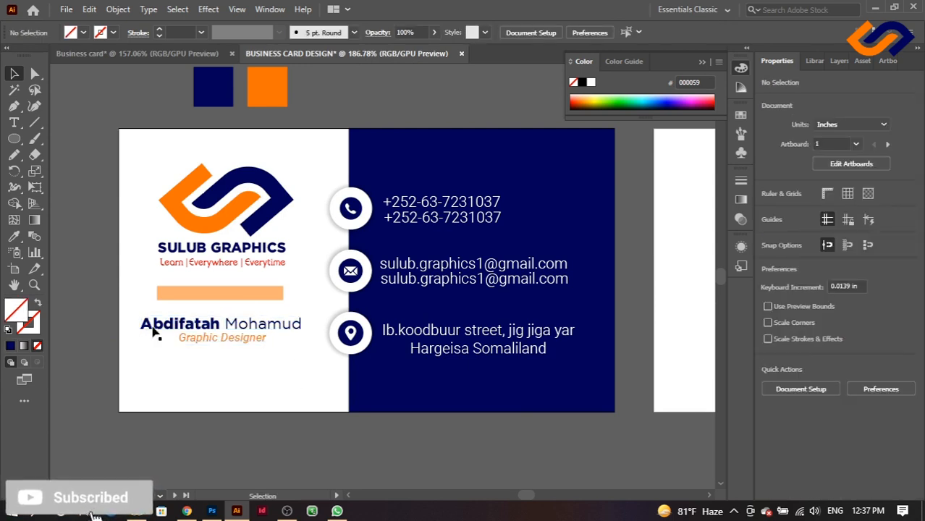
- Nudge the cardholder's name and the Graphic Designer title slightly left below the bar, and deselect them
drag(130, 312, 301, 360)
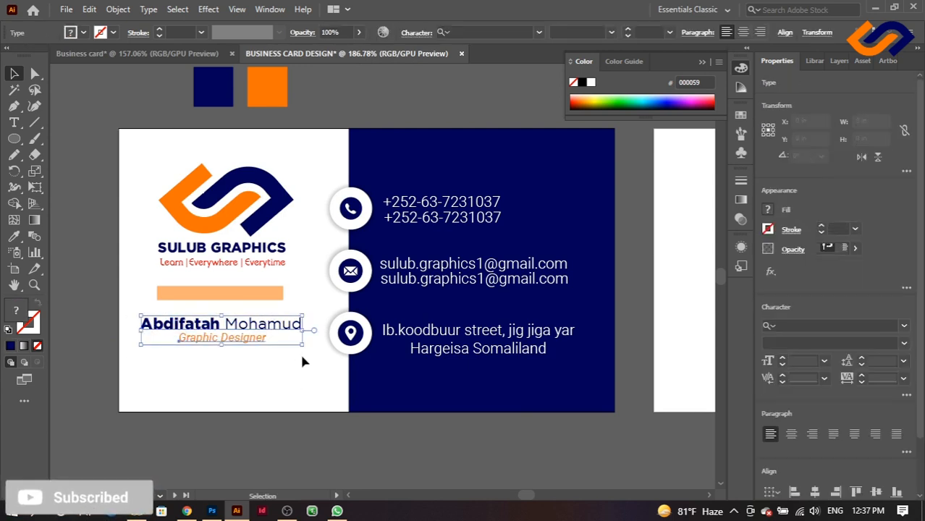
key(Left)
click(301, 362)
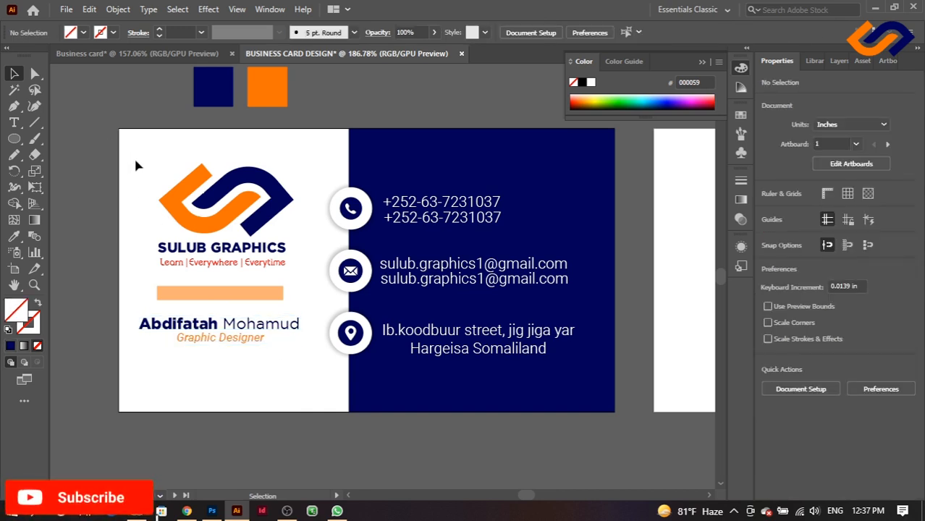
- Shift the logo, tagline, orange bar, name and title together down and slightly right to balance them on the white half
drag(136, 165, 284, 372)
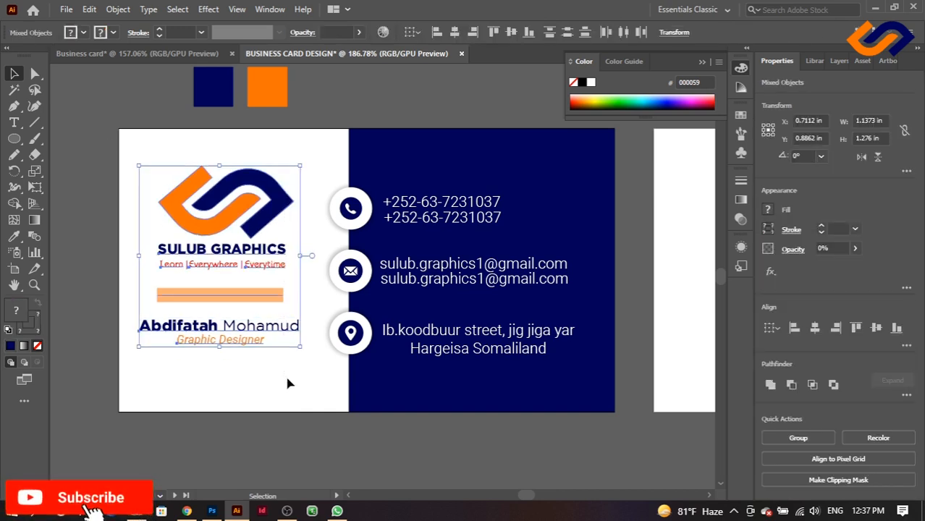
key(Down)
key(Down)
key(Down)
key(Down)
key(Down)
key(Down)
key(Right)
key(Right)
key(Right)
key(Down)
key(Down)
key(Down)
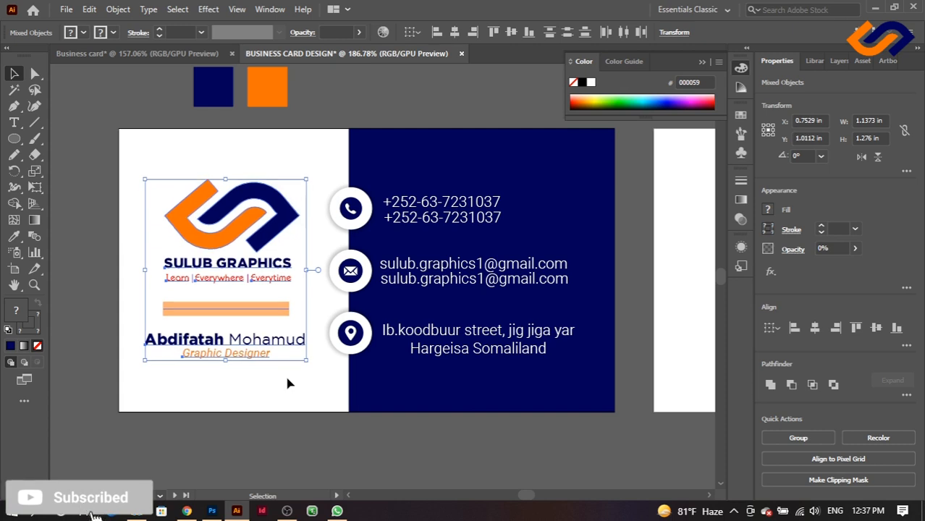
key(Right)
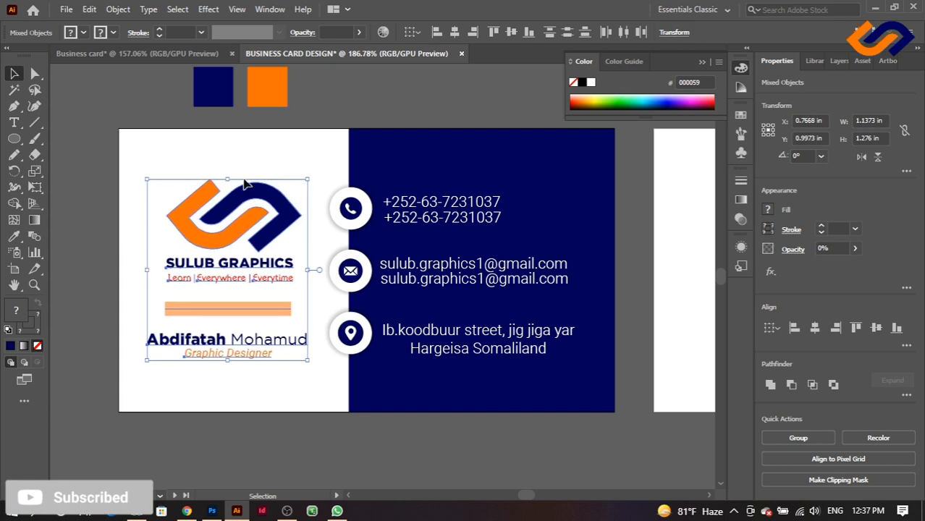
click(253, 128)
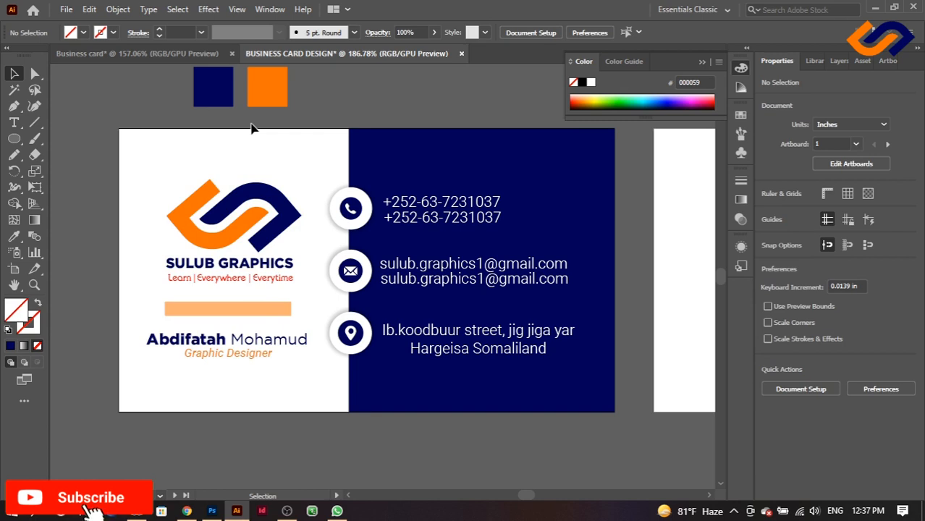
click(35, 73)
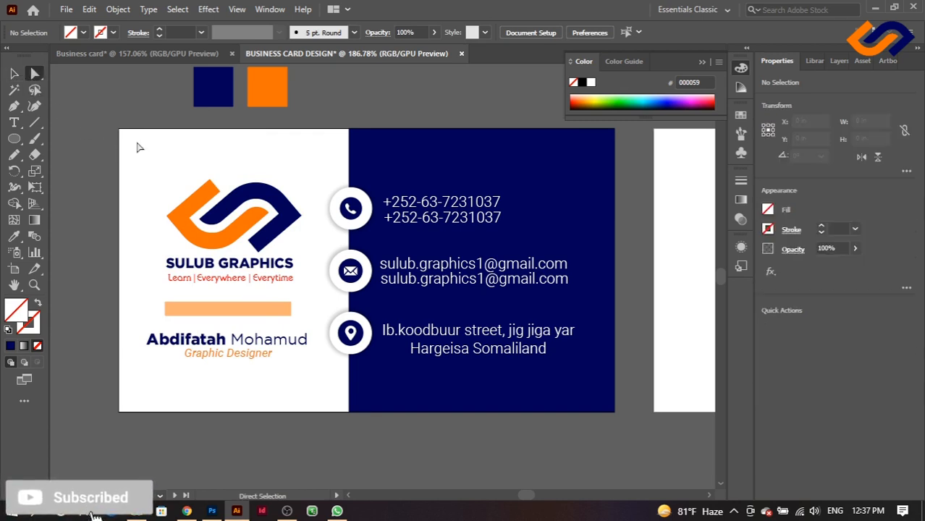
click(34, 138)
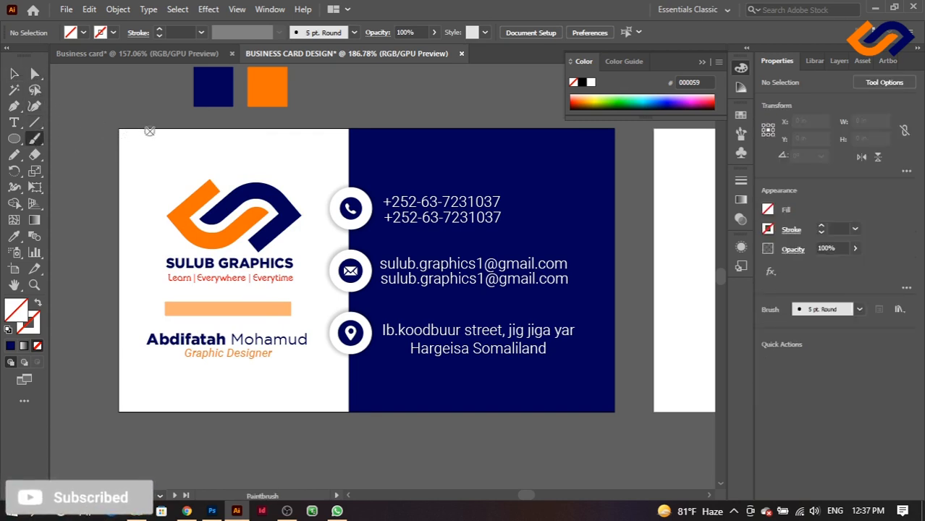
drag(150, 131, 116, 154)
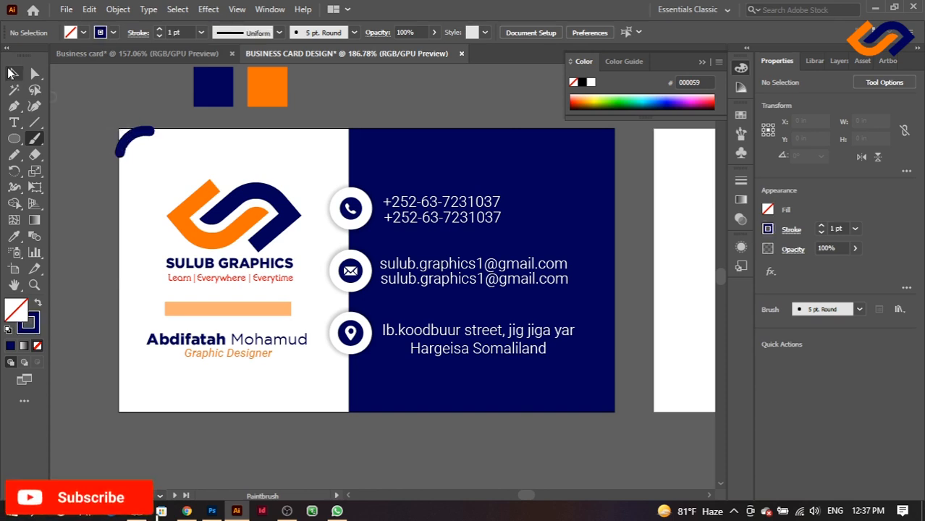
click(12, 73)
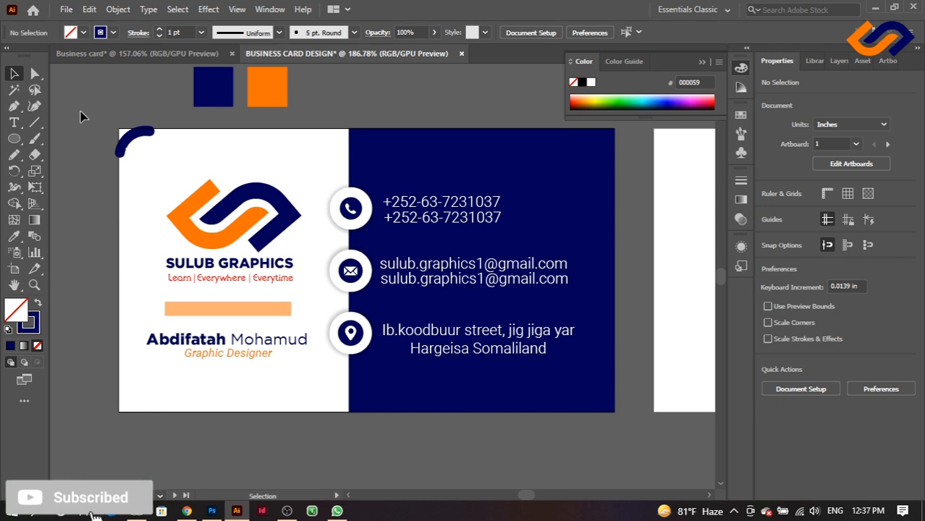
click(145, 143)
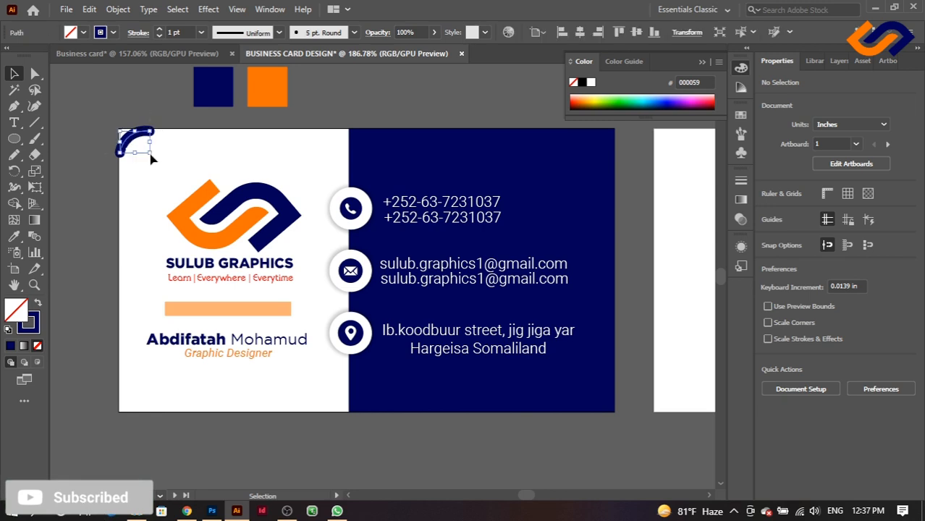
key(Delete)
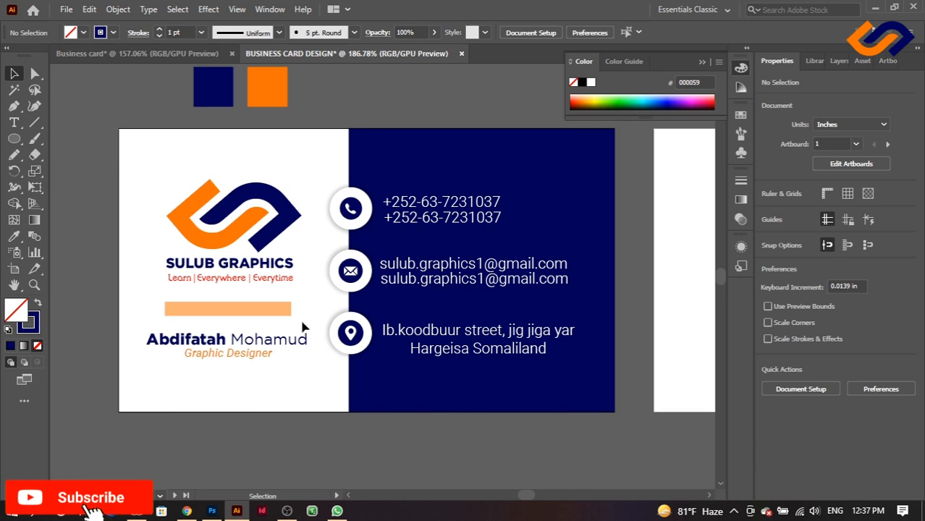
click(13, 285)
mouse_move(604, 313)
mouse_down()
mouse_move(85, 315)
mouse_move(620, 316)
mouse_up()
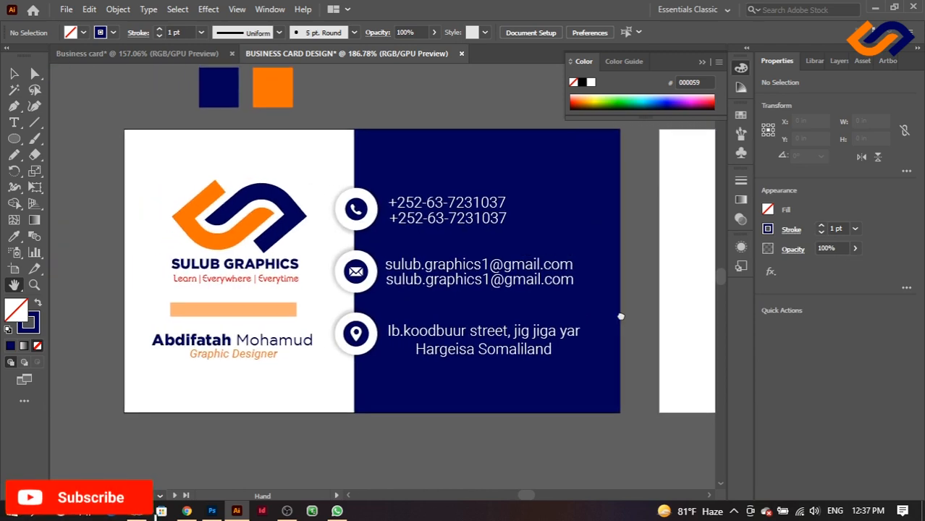
key(v)
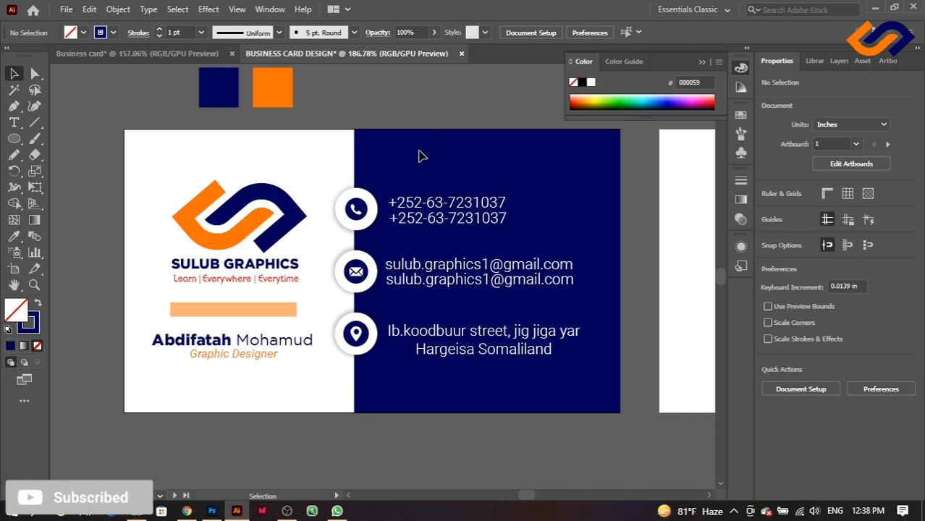
key(space)
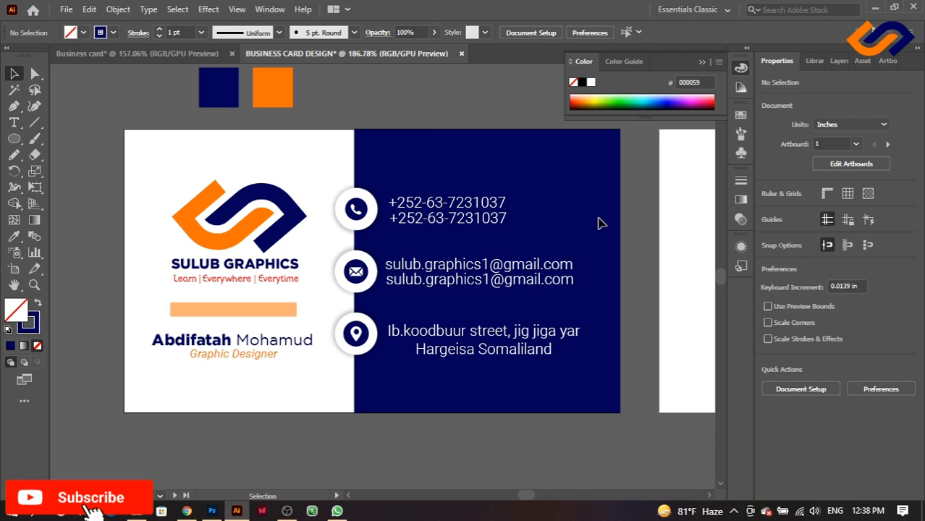
- Draw a full-width rectangle about 3.5 by 0.3 in along the bottom of the blank second artboard, with navy 000059 fill and no stroke
key(space)
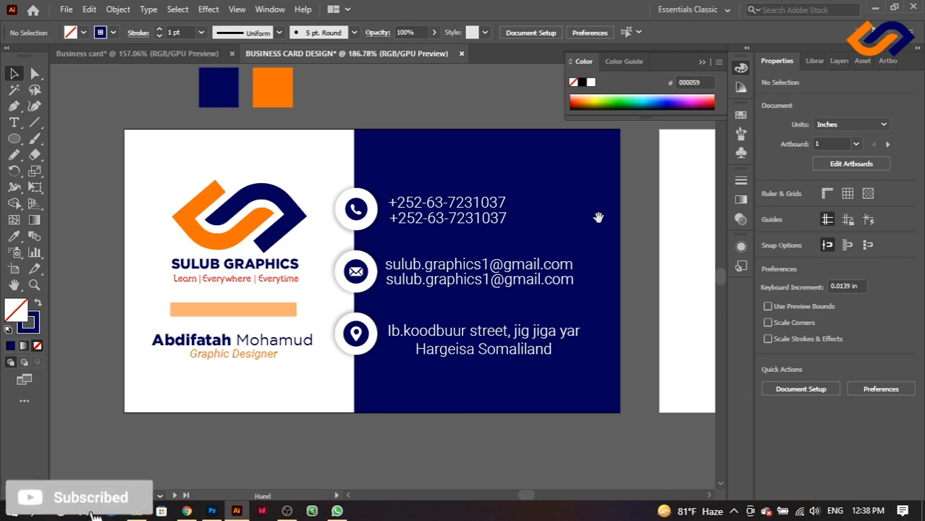
drag(675, 215, 384, 214)
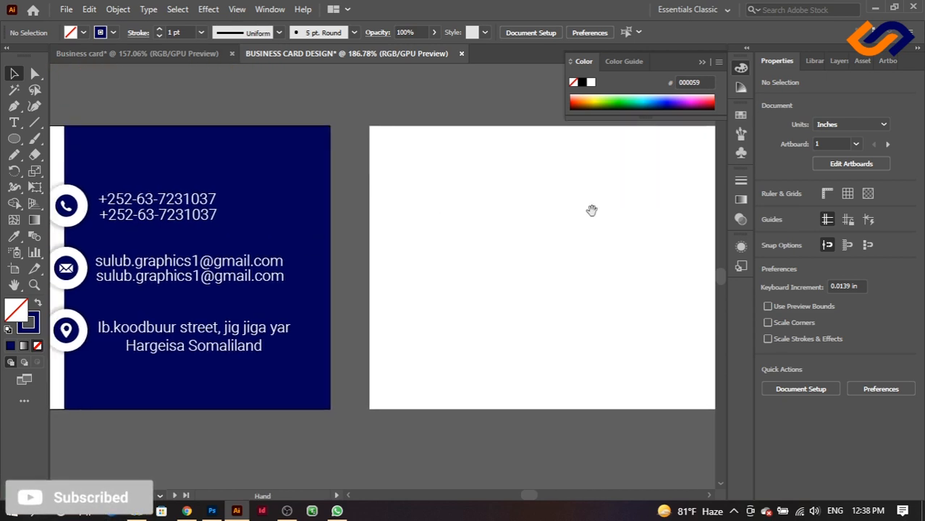
drag(592, 208, 390, 216)
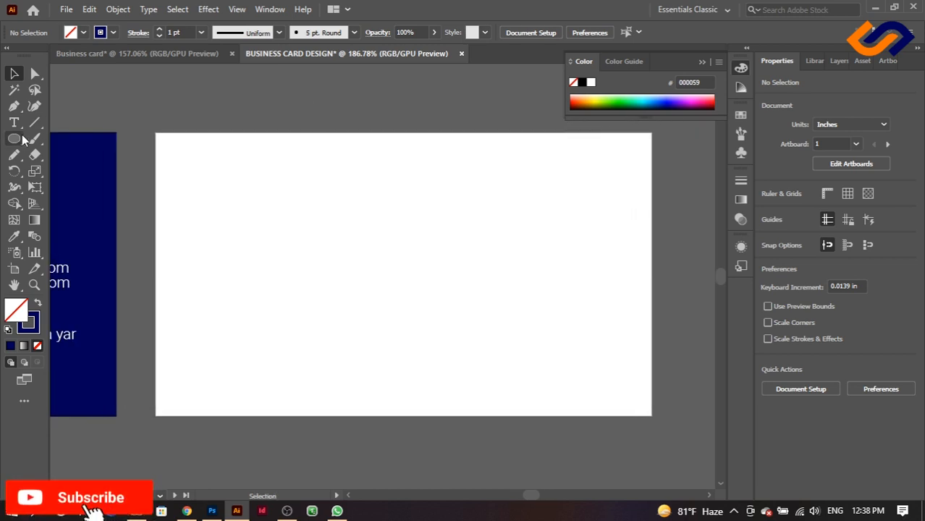
drag(23, 137, 89, 133)
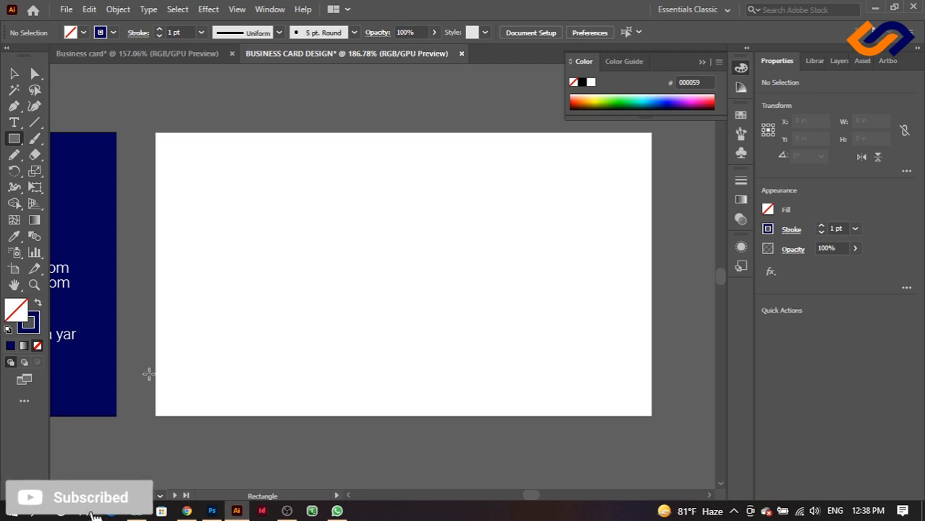
drag(154, 373, 651, 416)
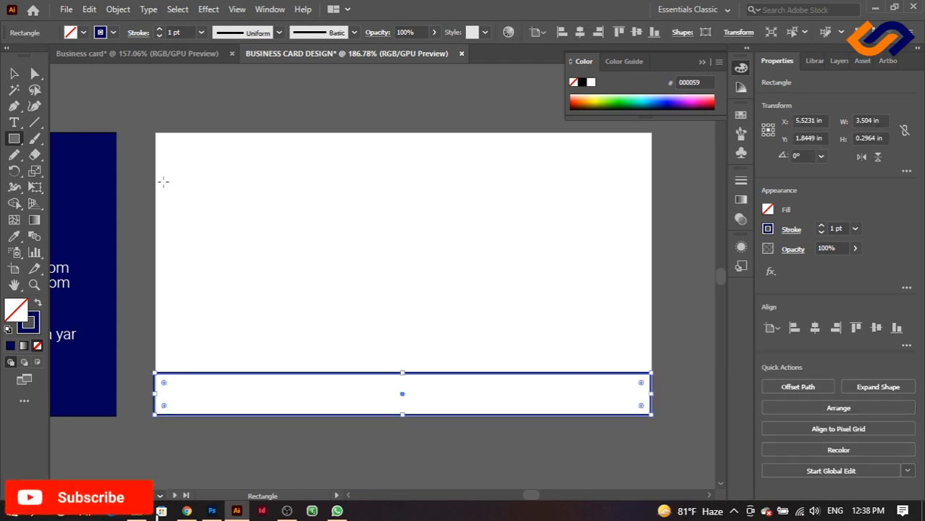
click(13, 75)
click(38, 304)
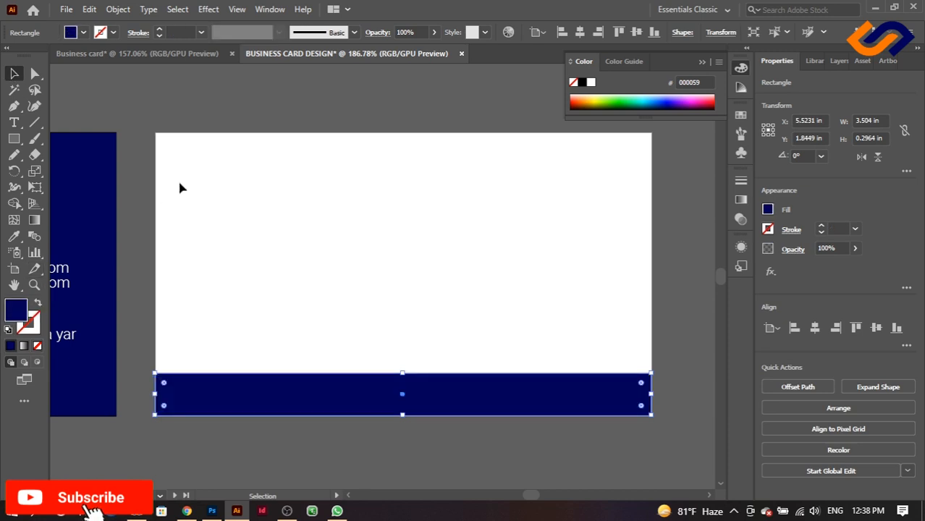
- Trim the navy band's left edge to line up with the left edge of the second artboard
click(259, 124)
click(261, 395)
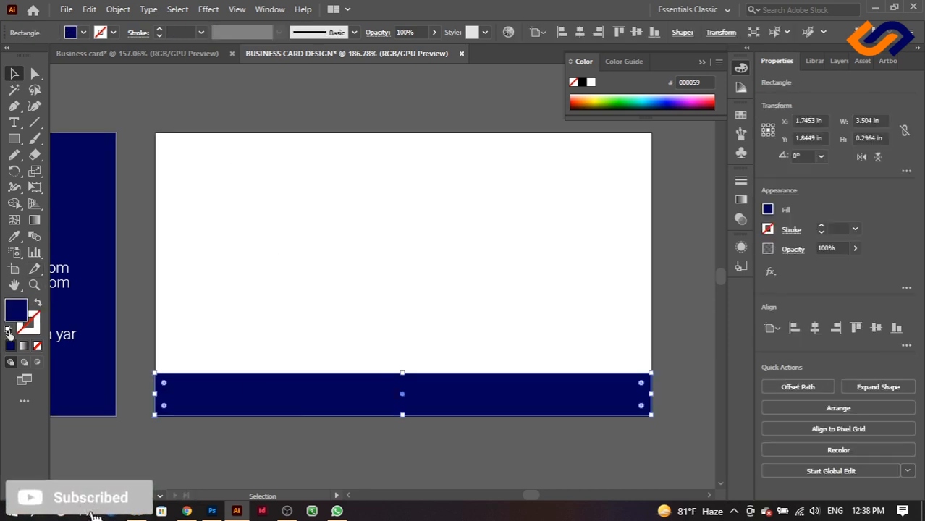
click(34, 285)
drag(181, 365, 262, 392)
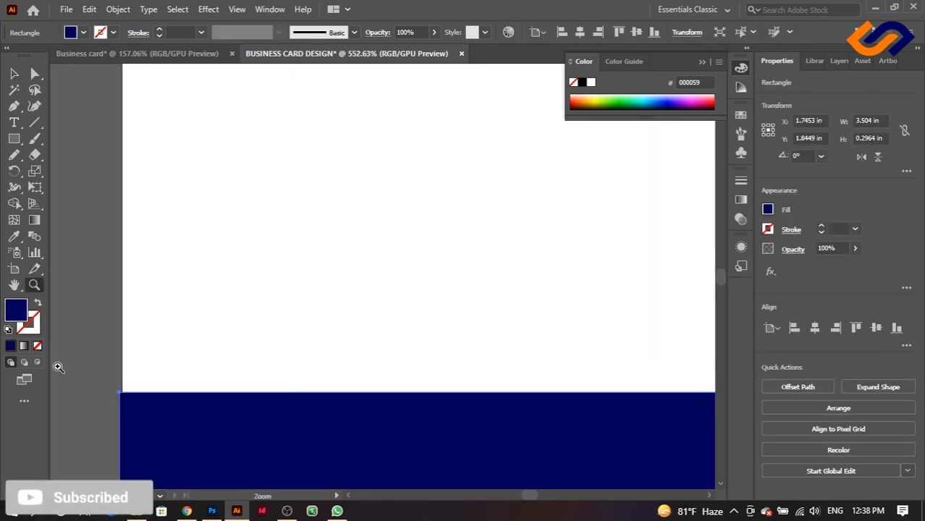
click(15, 286)
drag(224, 355, 260, 204)
click(14, 73)
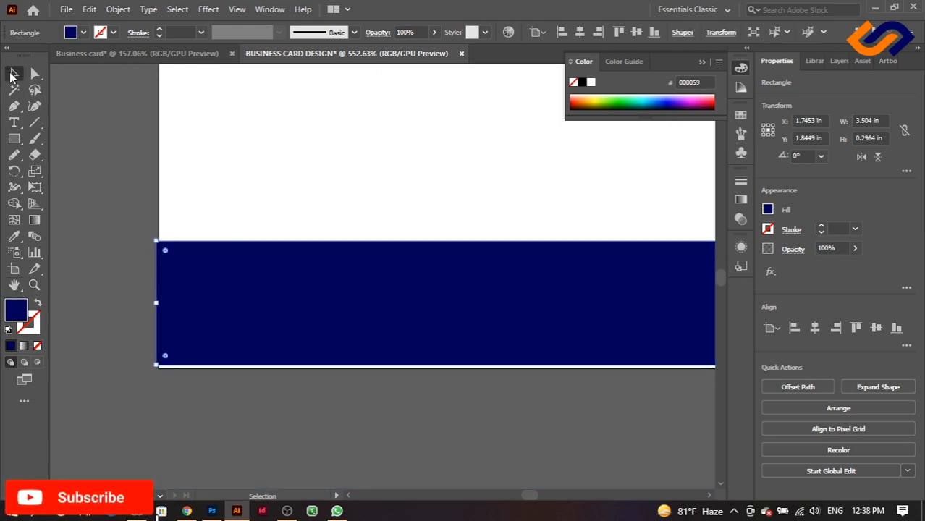
drag(158, 302, 160, 305)
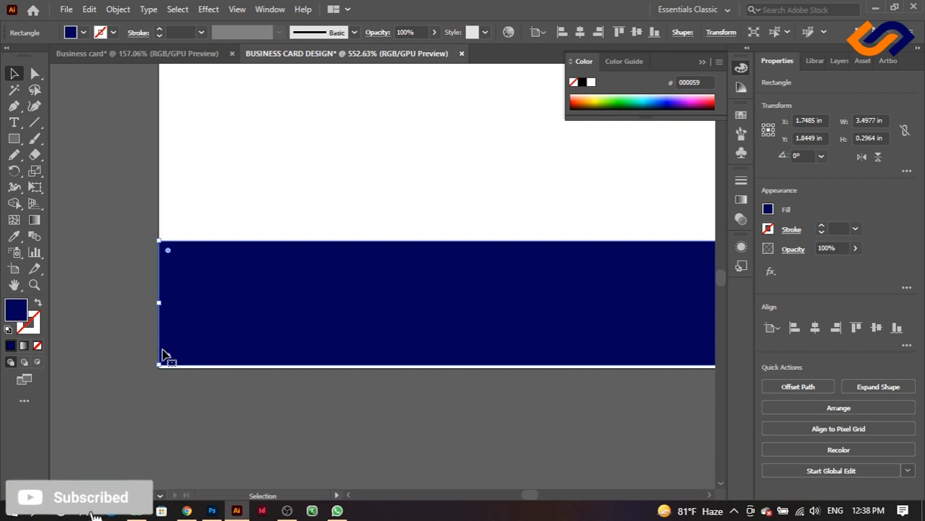
- Extend the navy band's right edge to the artboard's right edge, making it about 3.5 in wide
click(17, 285)
drag(459, 327, 69, 325)
drag(429, 321, 349, 341)
click(15, 71)
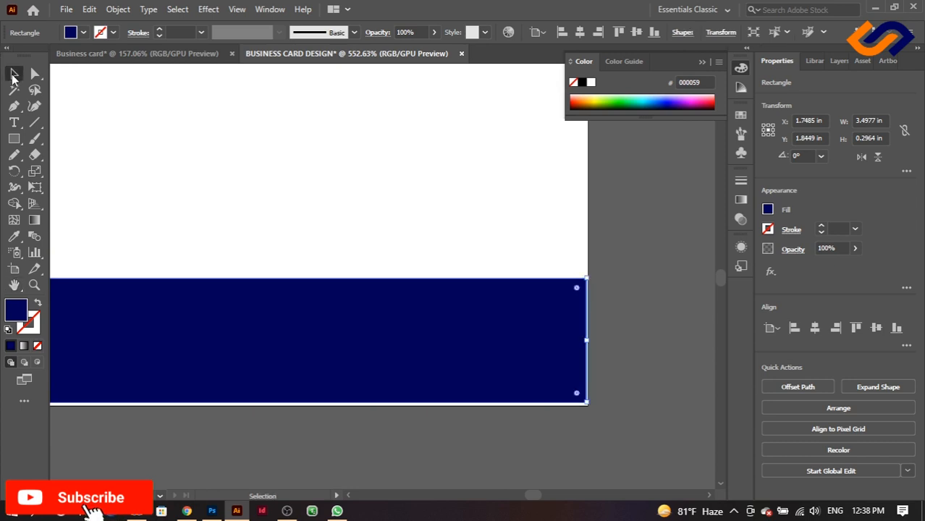
drag(586, 341, 588, 343)
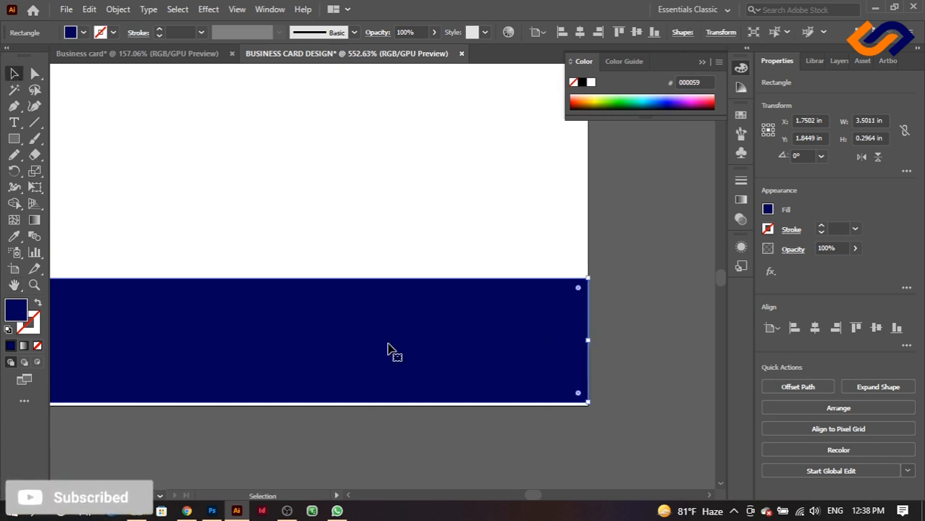
- Lower the navy band to close the white gap along the bottom edge of the second artboard
key(Down)
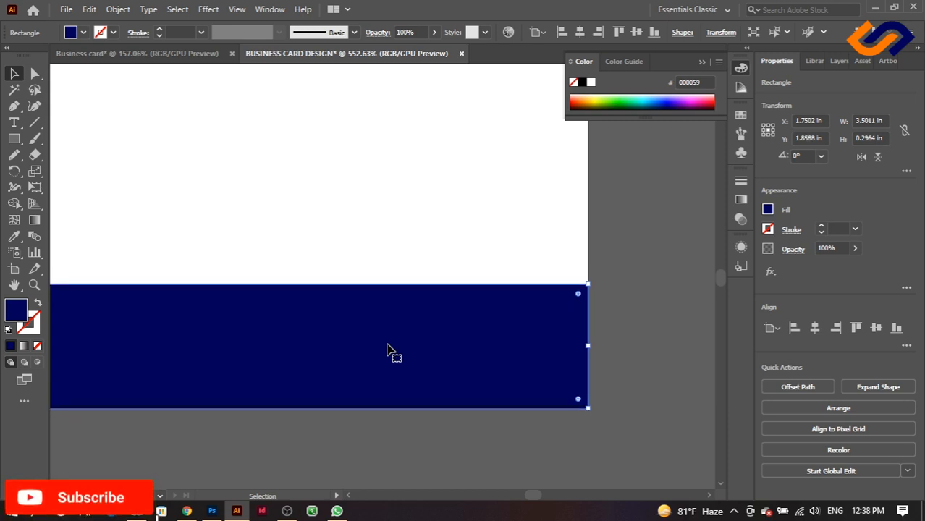
drag(351, 385, 351, 383)
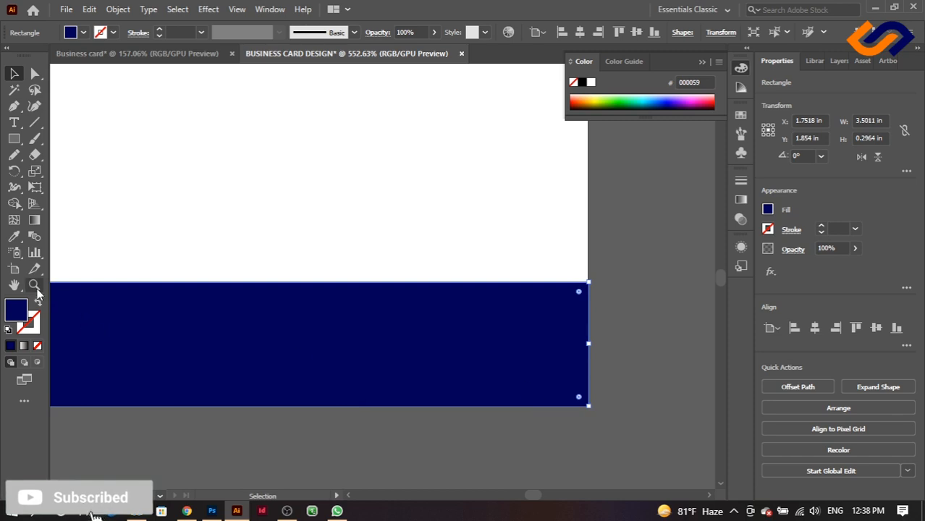
click(14, 284)
drag(145, 290, 603, 224)
drag(238, 275, 281, 321)
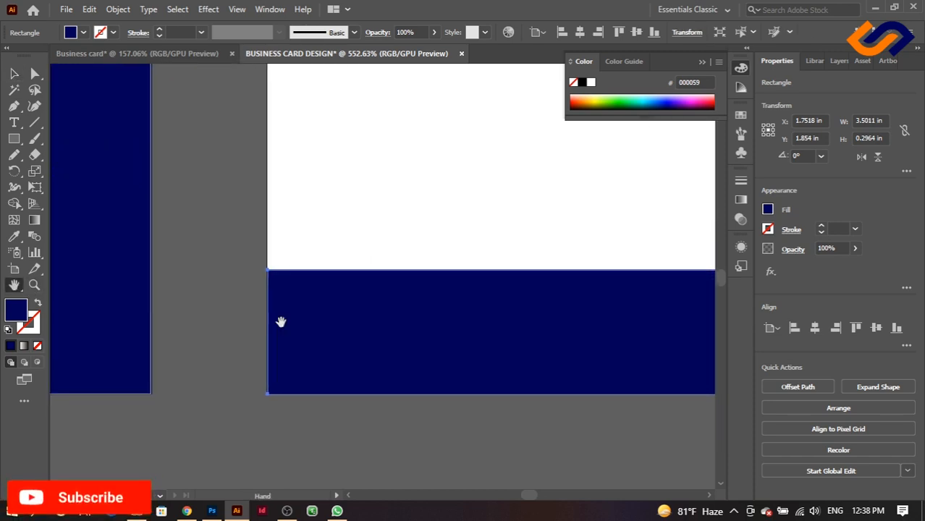
- Collapse the floating Color panel to clear the area over the second artboard
click(34, 285)
drag(439, 298, 333, 312)
click(13, 286)
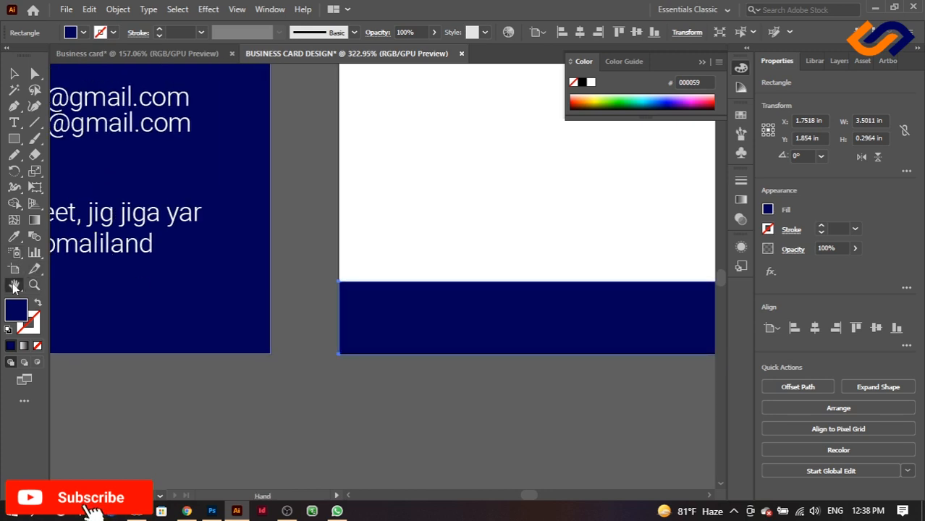
drag(613, 180, 283, 359)
click(34, 285)
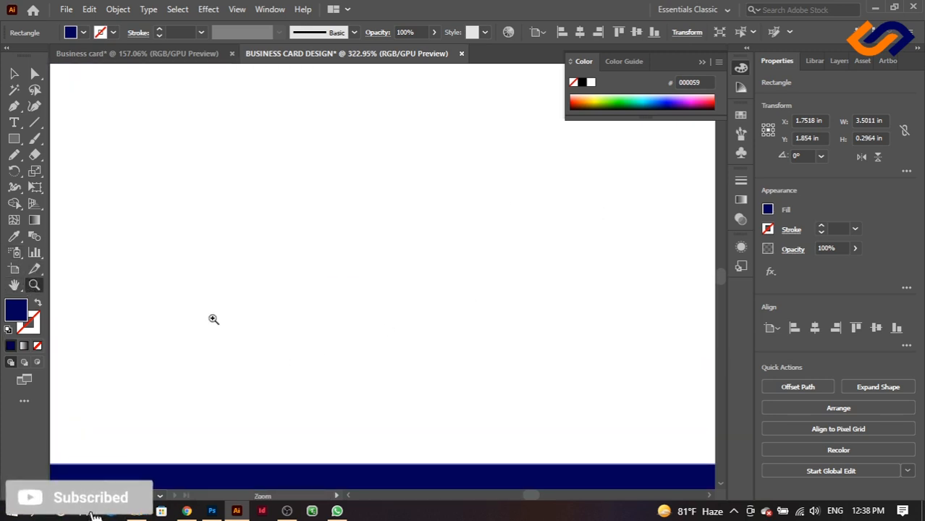
drag(385, 340, 362, 337)
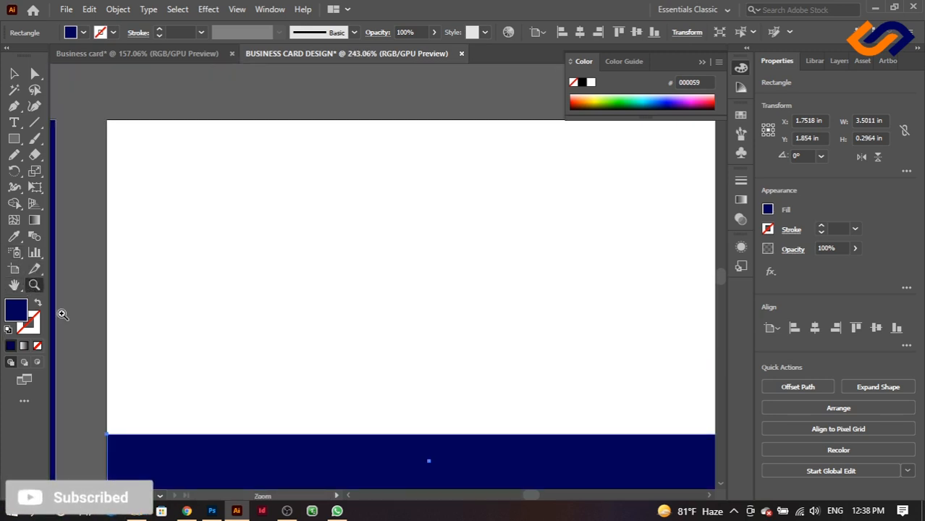
click(14, 286)
click(701, 62)
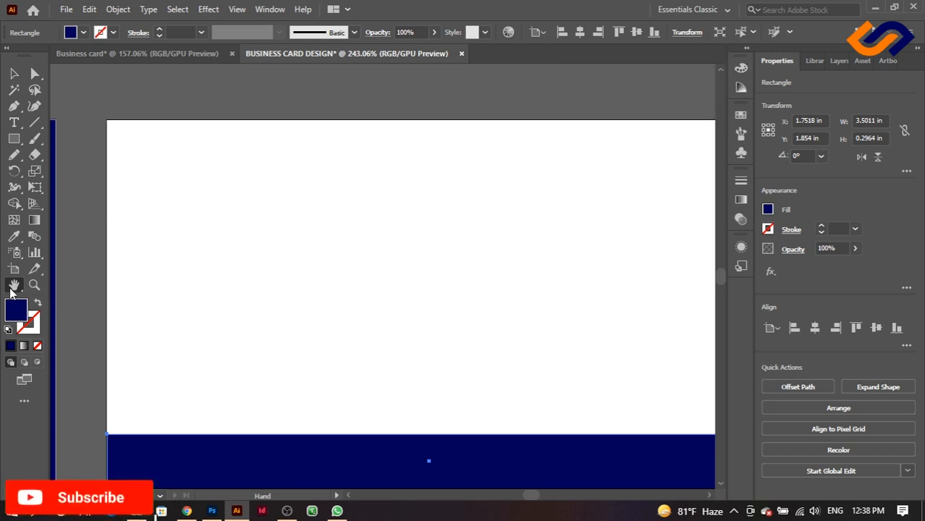
drag(497, 278, 448, 249)
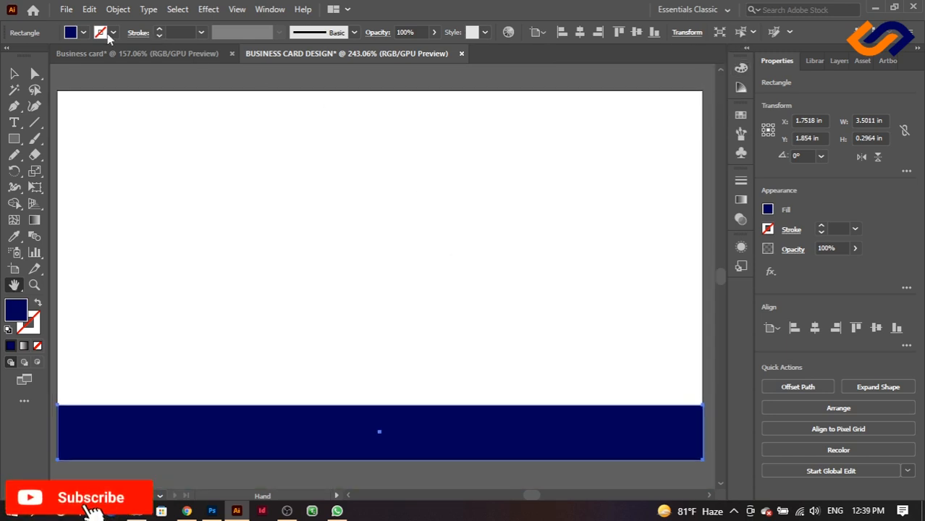
- Draw a horizontal line about 1.2 in long inward from the second artboard's right edge, near mid-height
click(13, 73)
click(34, 123)
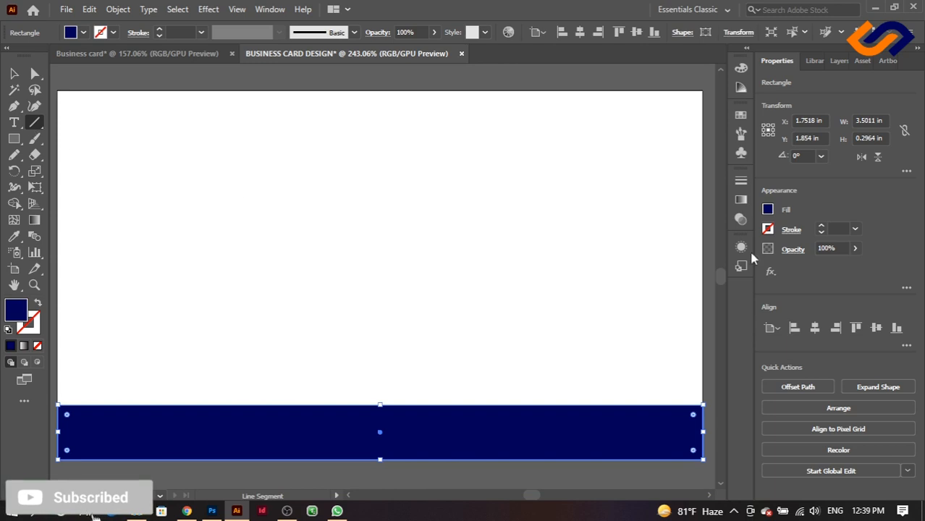
click(699, 241)
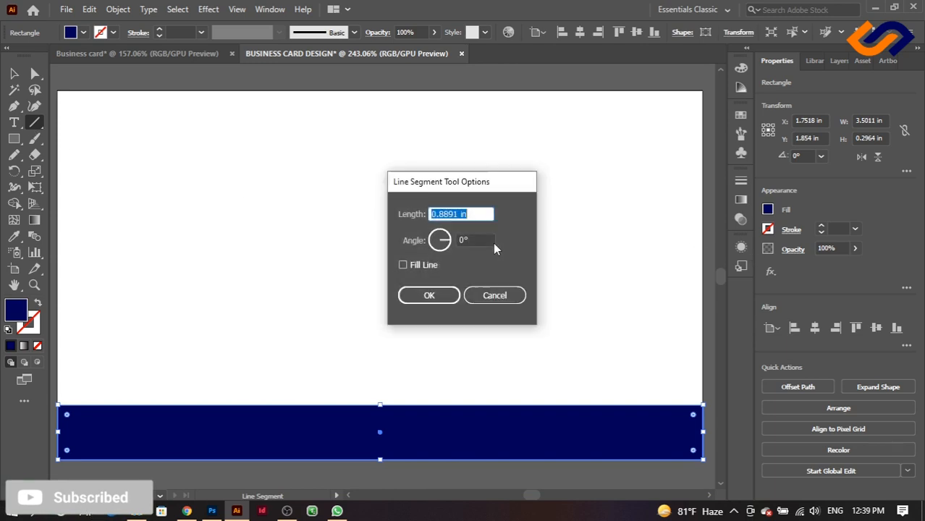
click(490, 296)
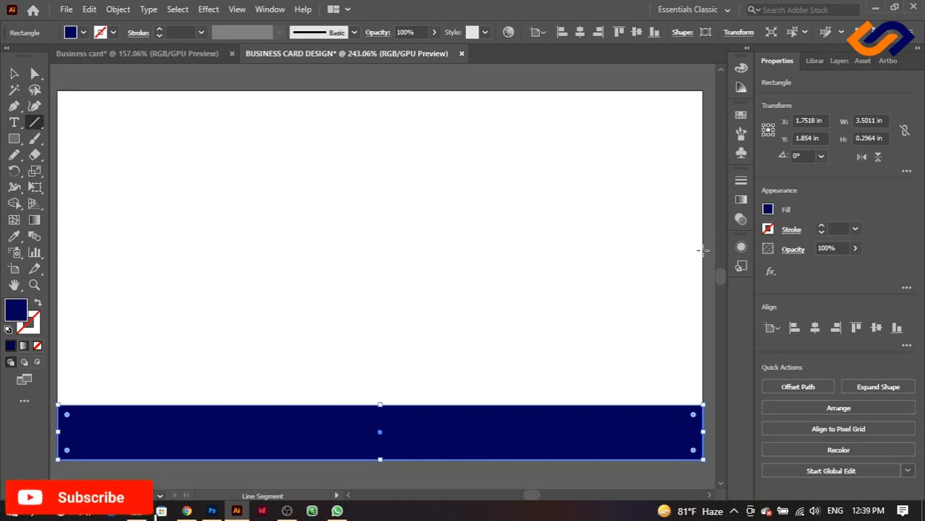
drag(701, 250, 581, 254)
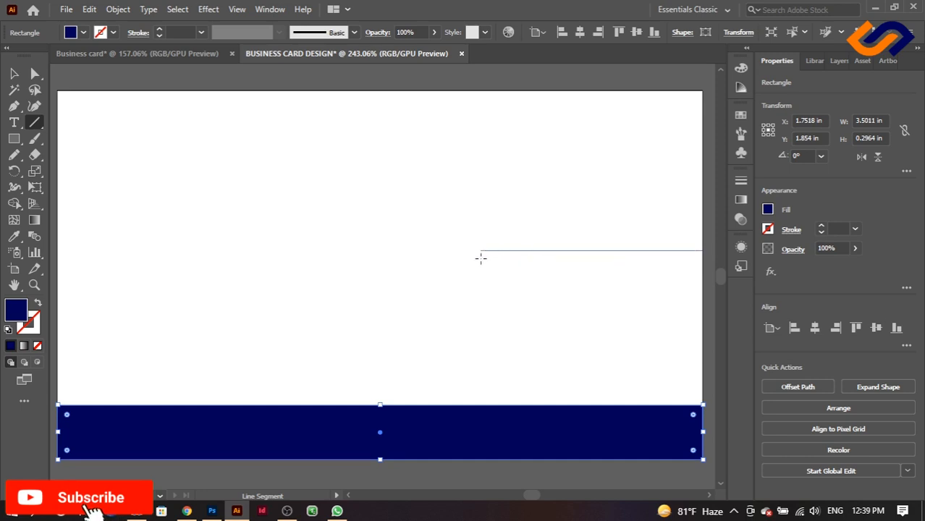
drag(480, 257, 480, 258)
- Apply the navy band's color to the horizontal line and give it a 1 pt navy stroke
click(13, 73)
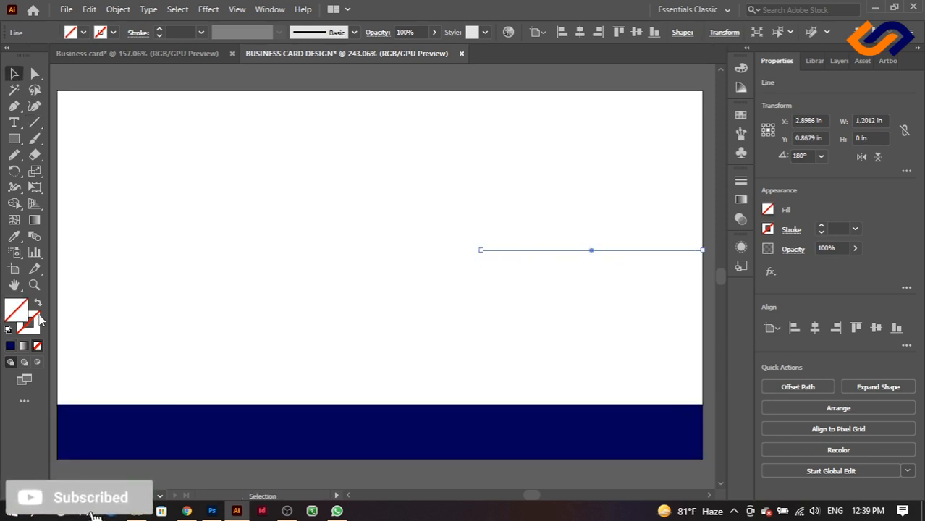
click(12, 237)
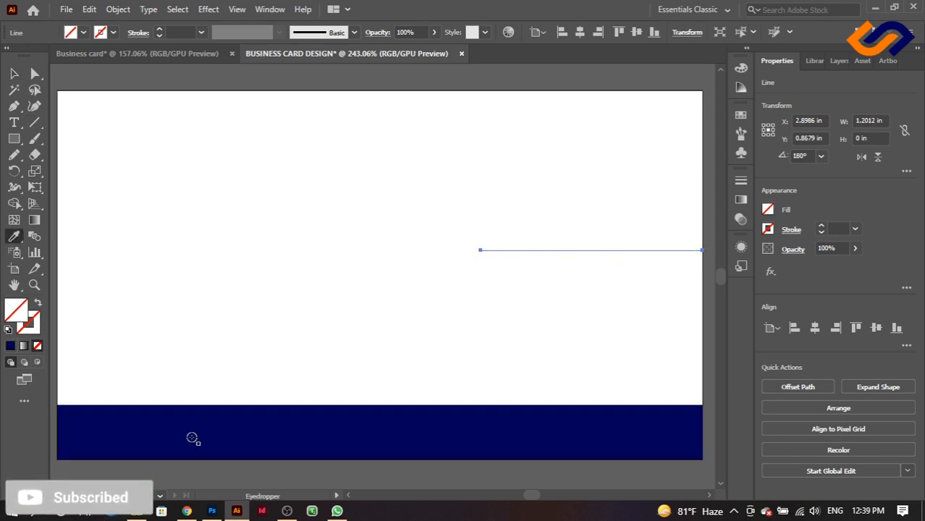
click(192, 437)
click(13, 73)
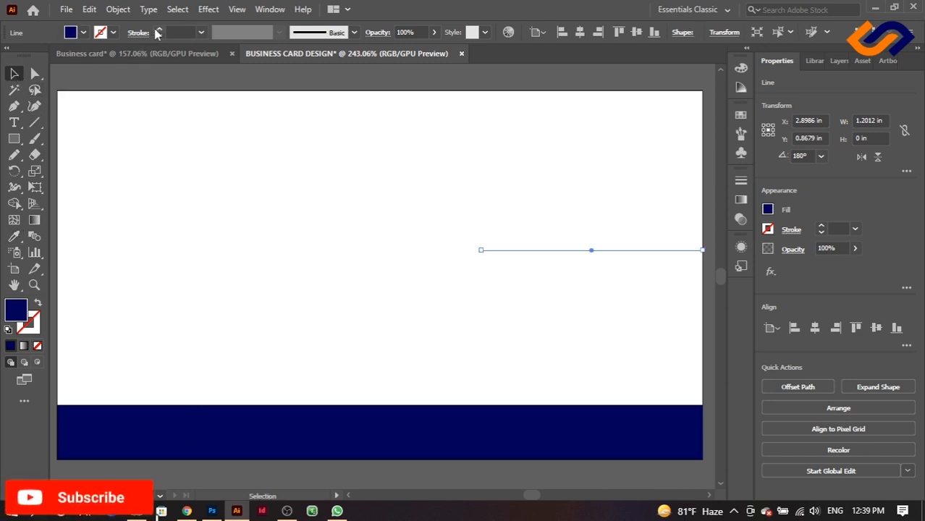
click(158, 30)
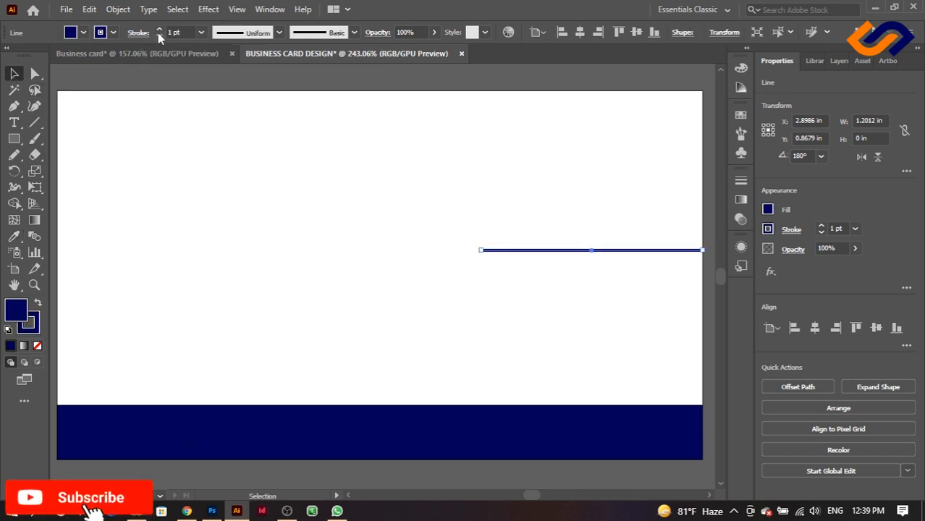
- Deselect the line and set the fill for new objects to none
click(353, 210)
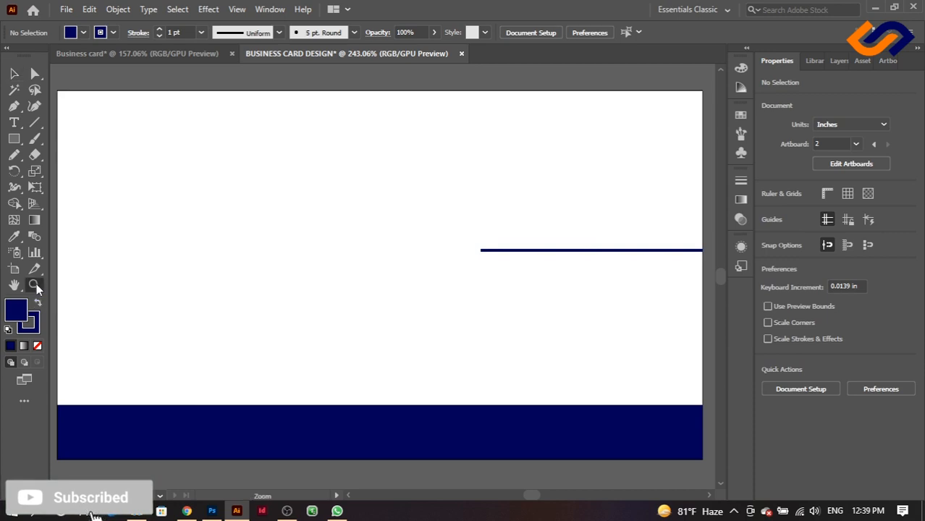
drag(348, 306, 282, 306)
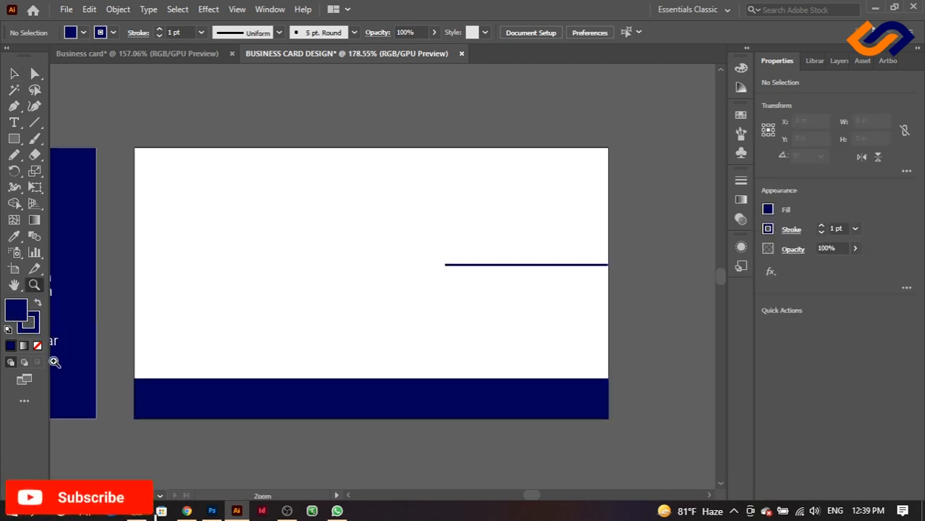
click(37, 346)
click(13, 74)
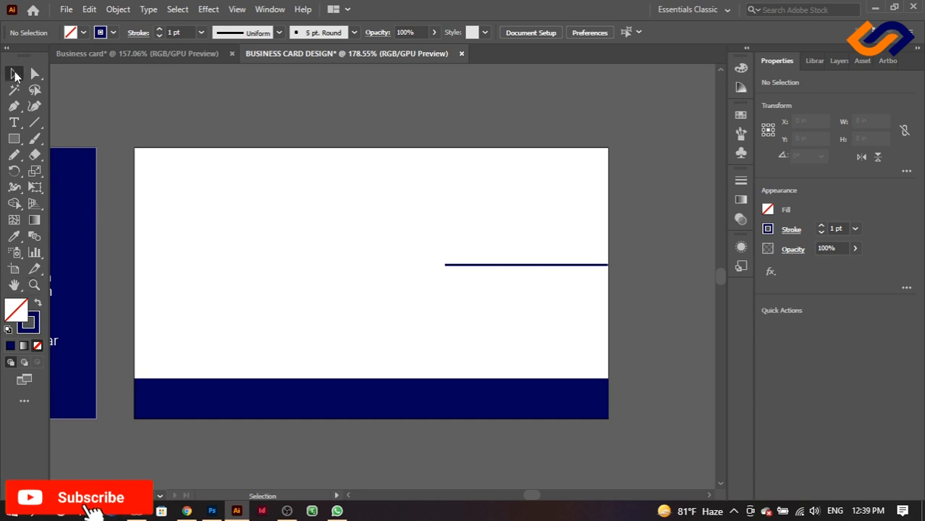
- Copy the SULUB GRAPHICS logo with its tagline from the front card onto the second artboard
click(14, 285)
drag(186, 279, 543, 283)
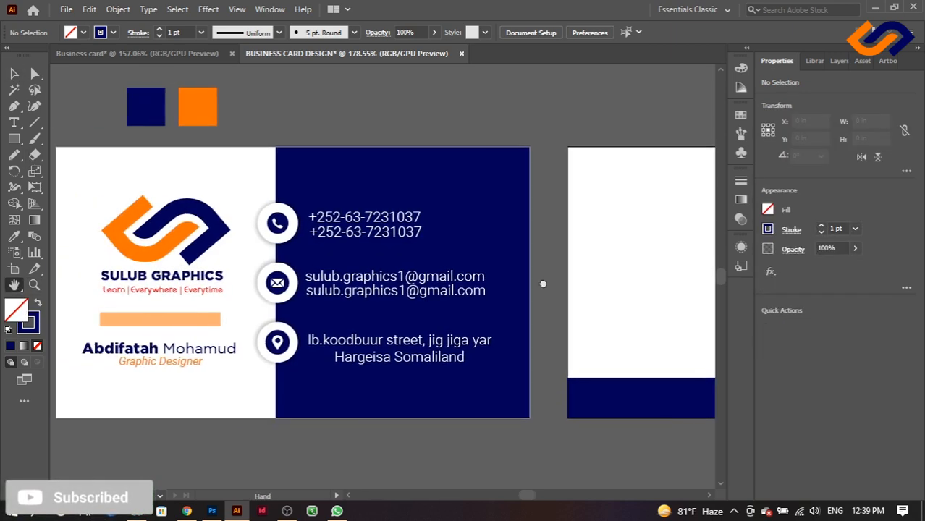
click(13, 74)
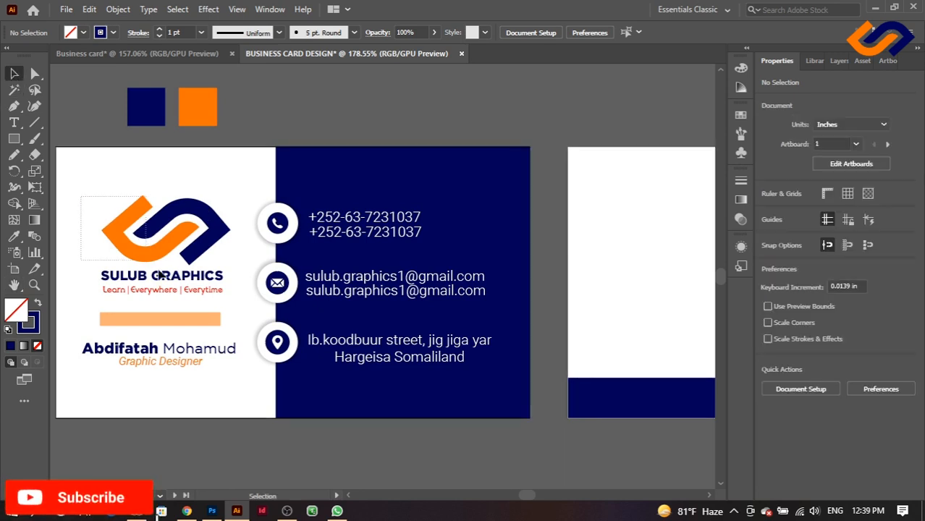
drag(228, 295, 708, 250)
- Move the copied logo and tagline to the middle of the second artboard beside the line's left end, and deselect them
click(13, 285)
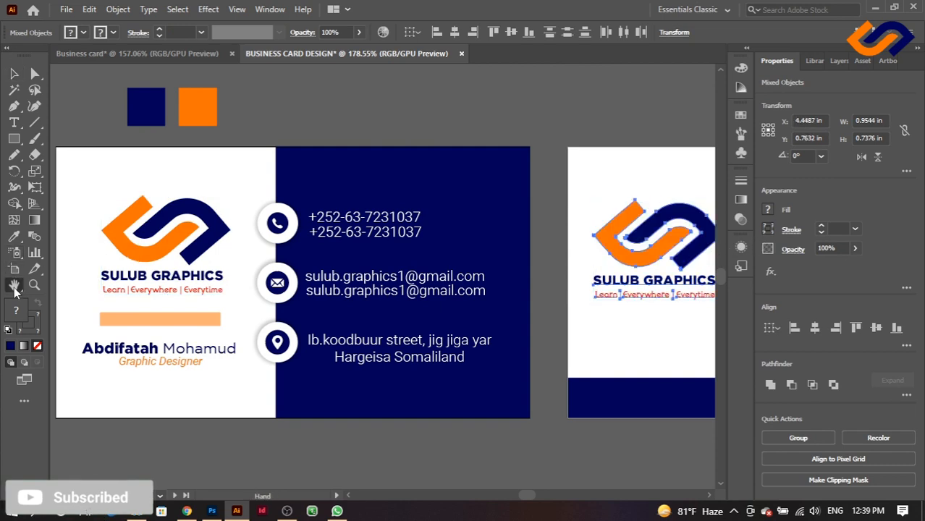
drag(489, 284, 168, 284)
click(14, 73)
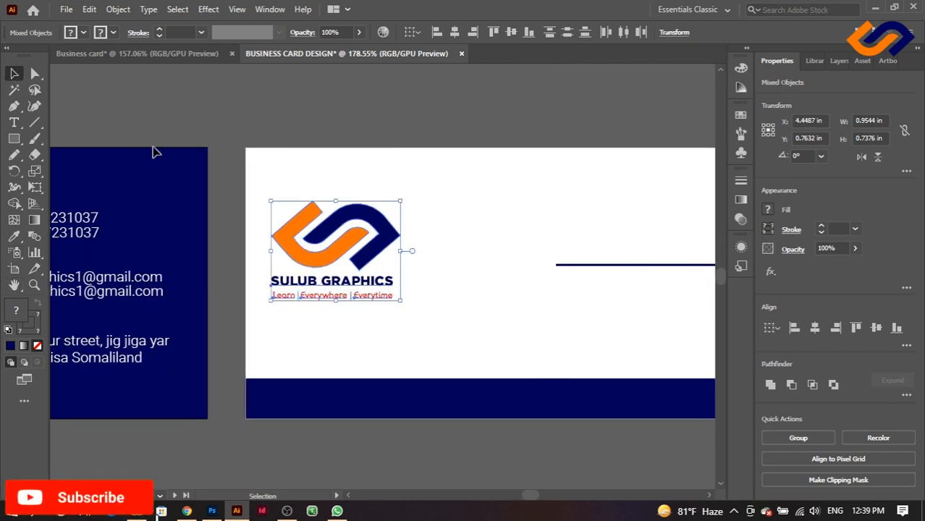
drag(324, 249, 484, 288)
click(572, 304)
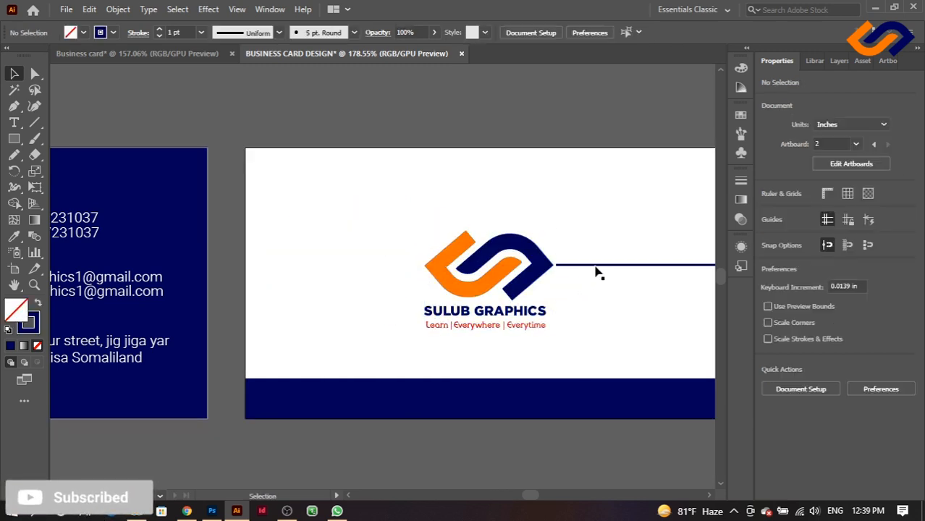